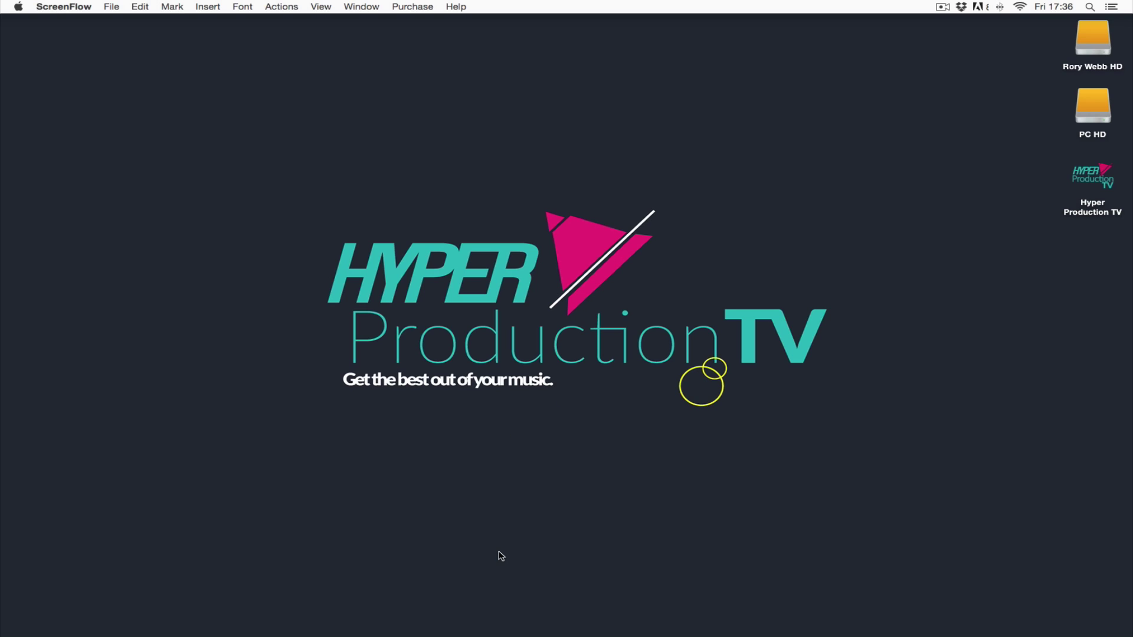
- Bring the Logic Pro X project with its RHODES and VOCAL tracks forward from the Dock
click(552, 614)
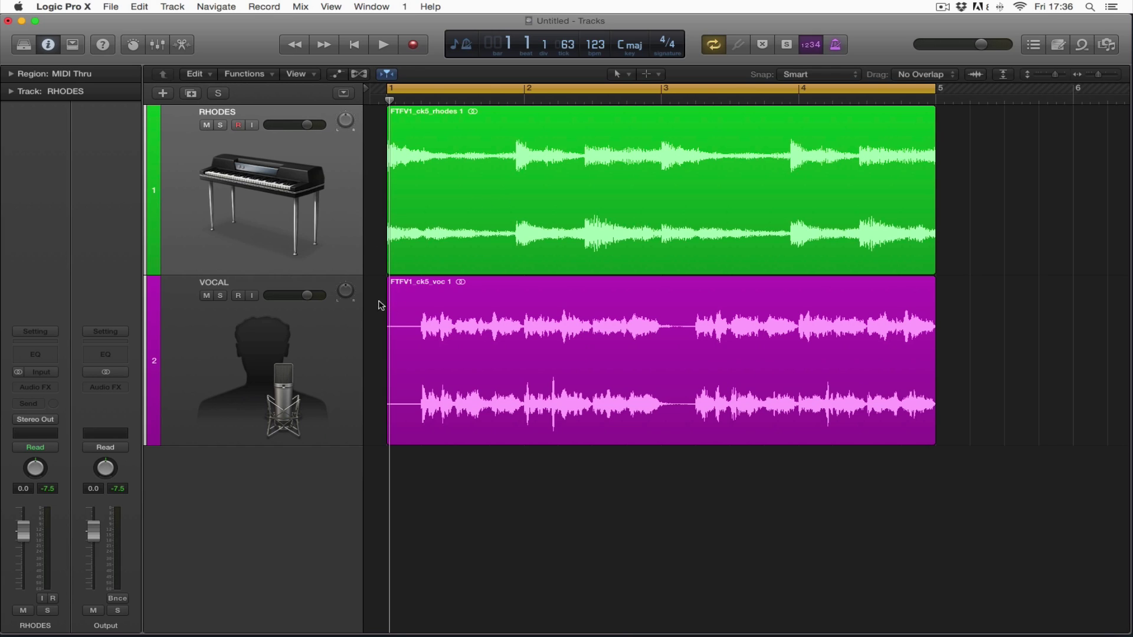
click(220, 125)
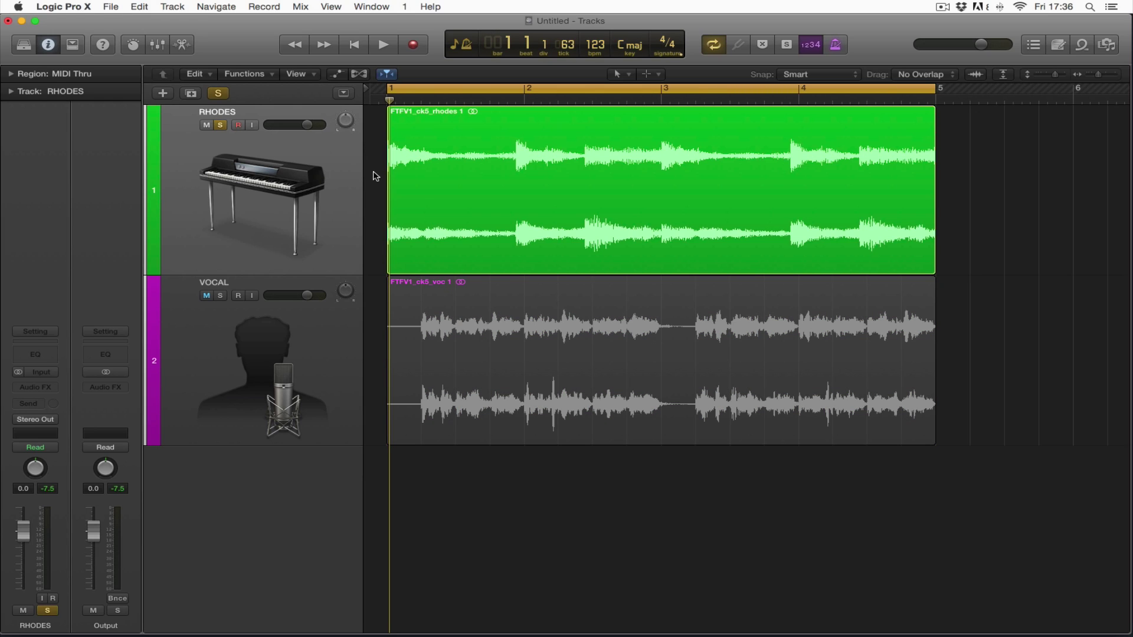
key(space)
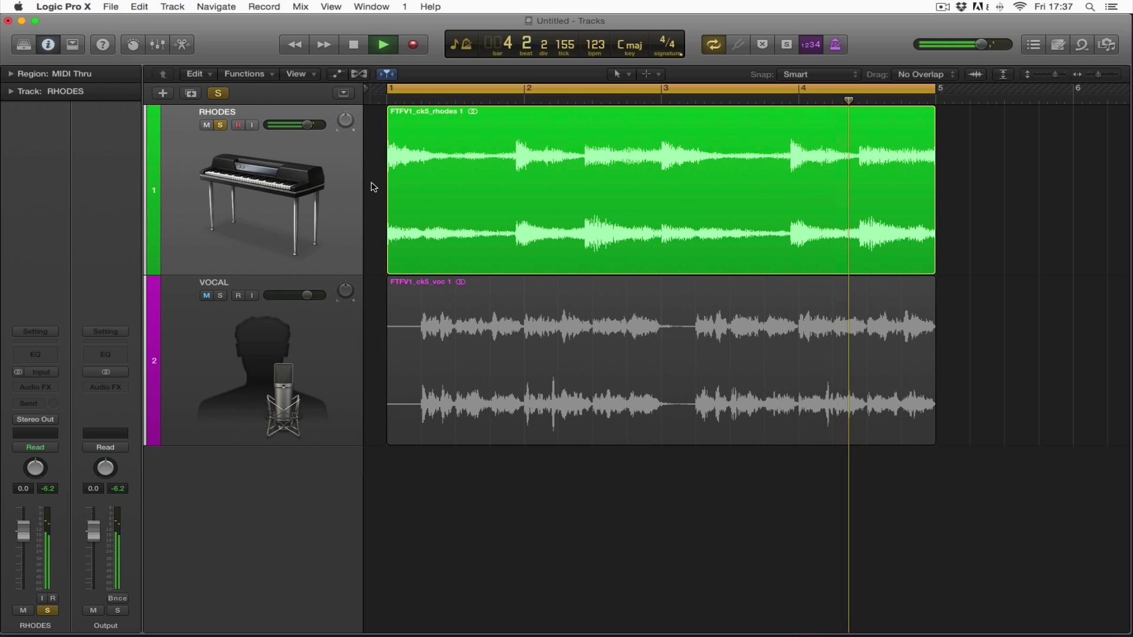
key(space)
click(221, 125)
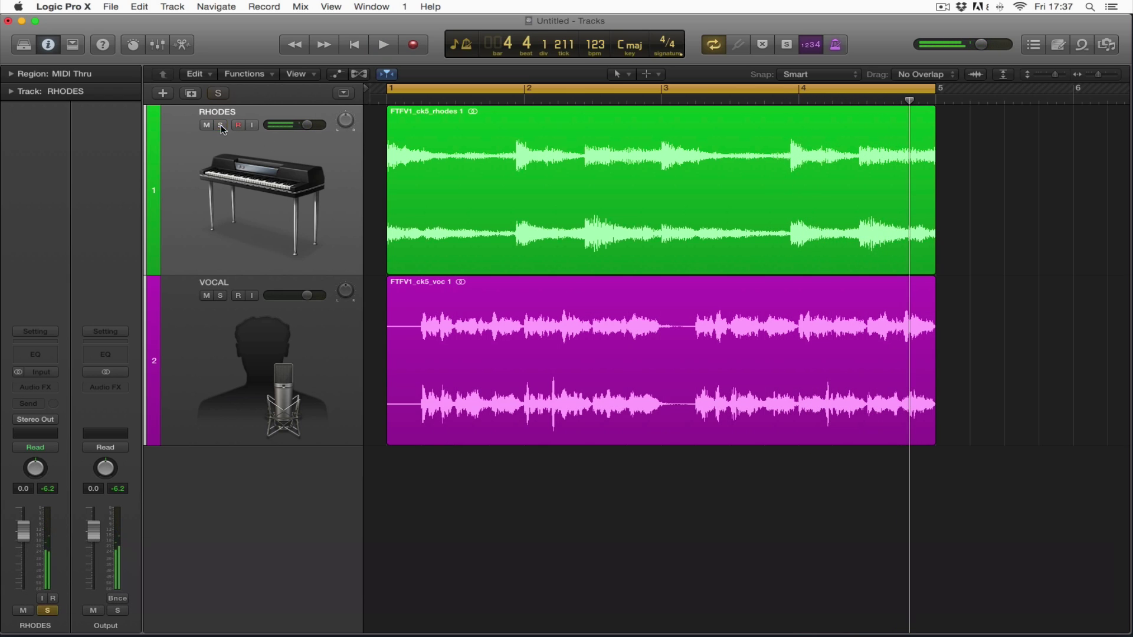
click(222, 297)
key(space)
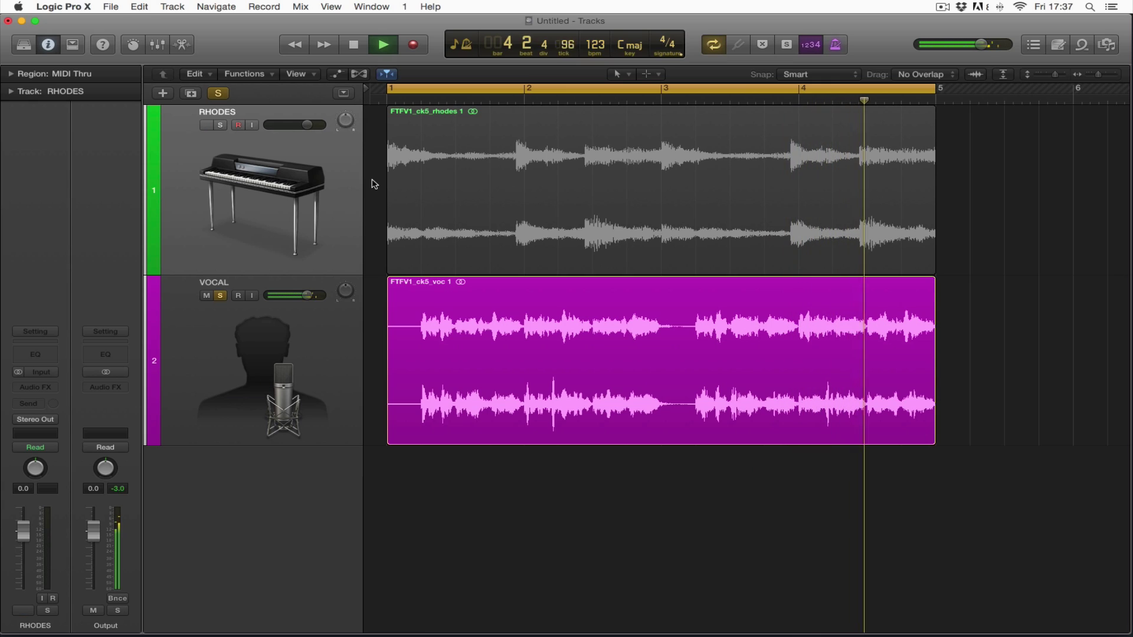
key(space)
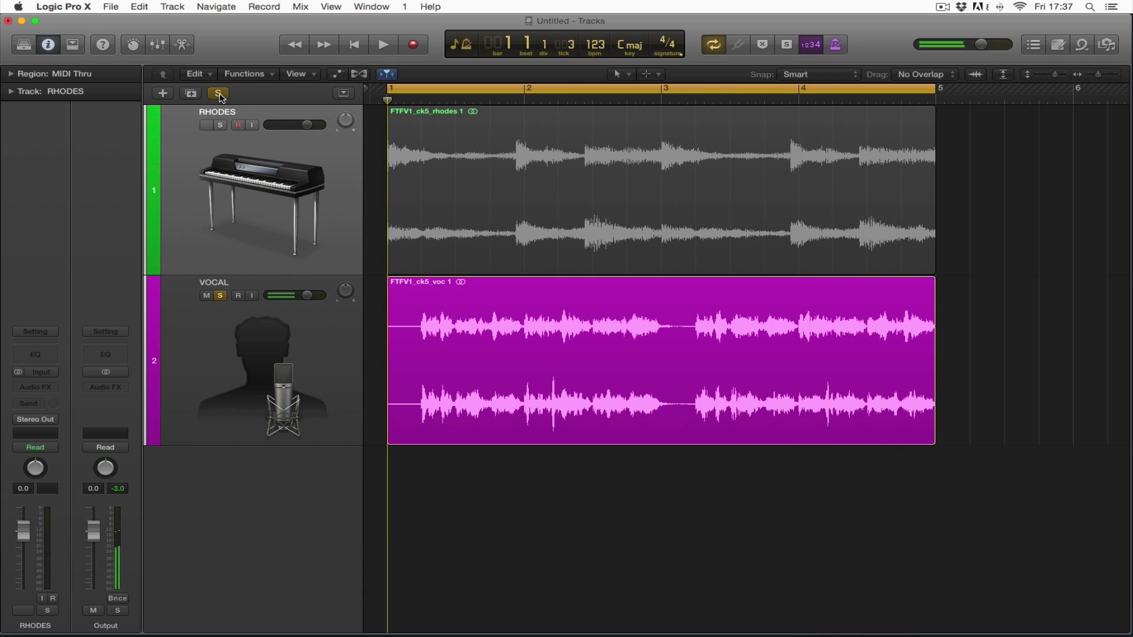
click(218, 94)
key(space)
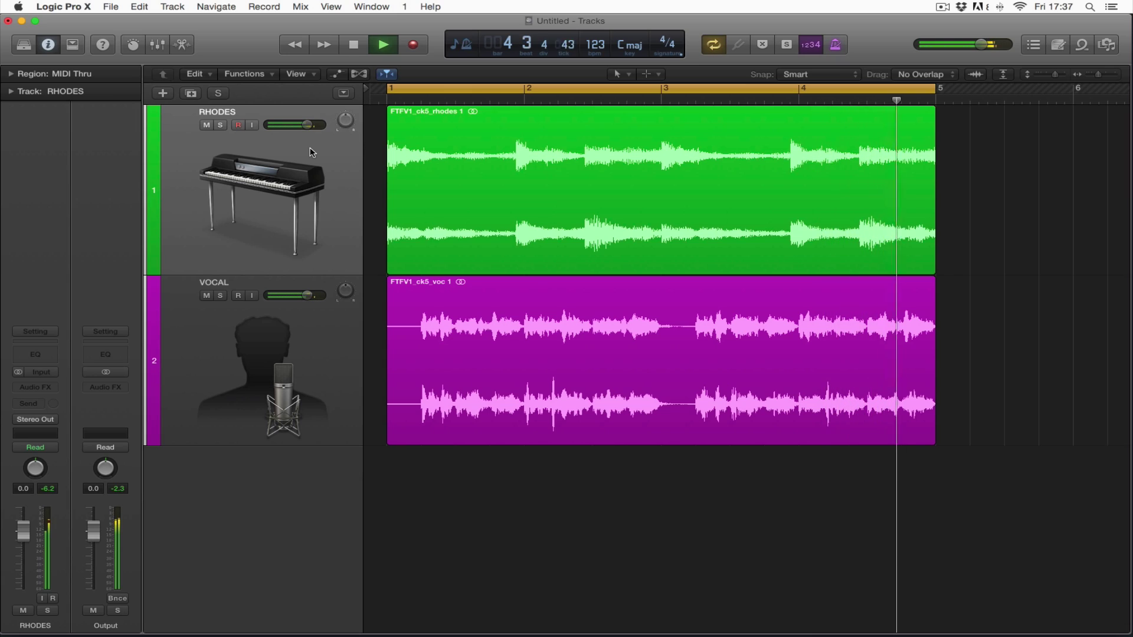
key(space)
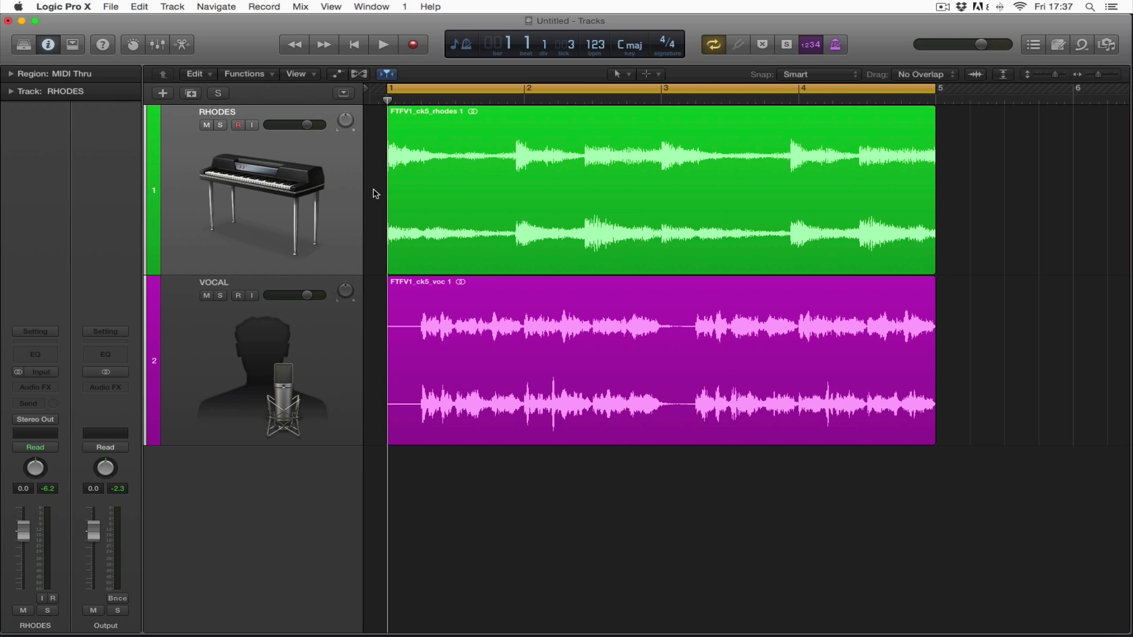
- Insert a stereo Match EQ (EQ > Match EQ > Stereo) on RHODES and start Template Learn
click(33, 388)
mouse_move(64, 444)
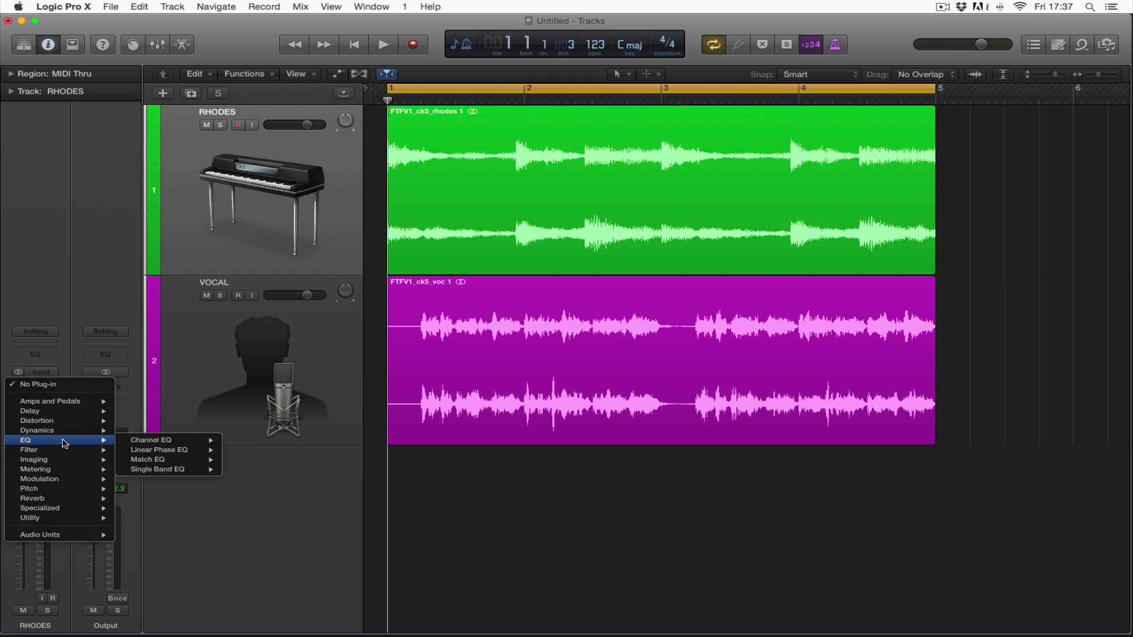
click(233, 461)
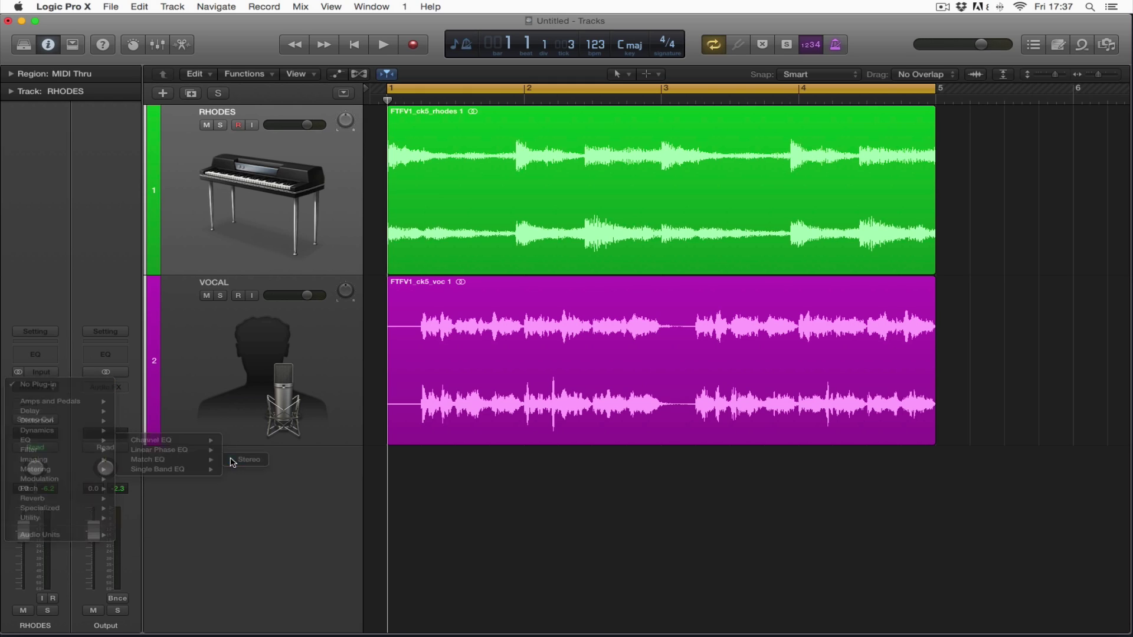
drag(272, 54, 668, 167)
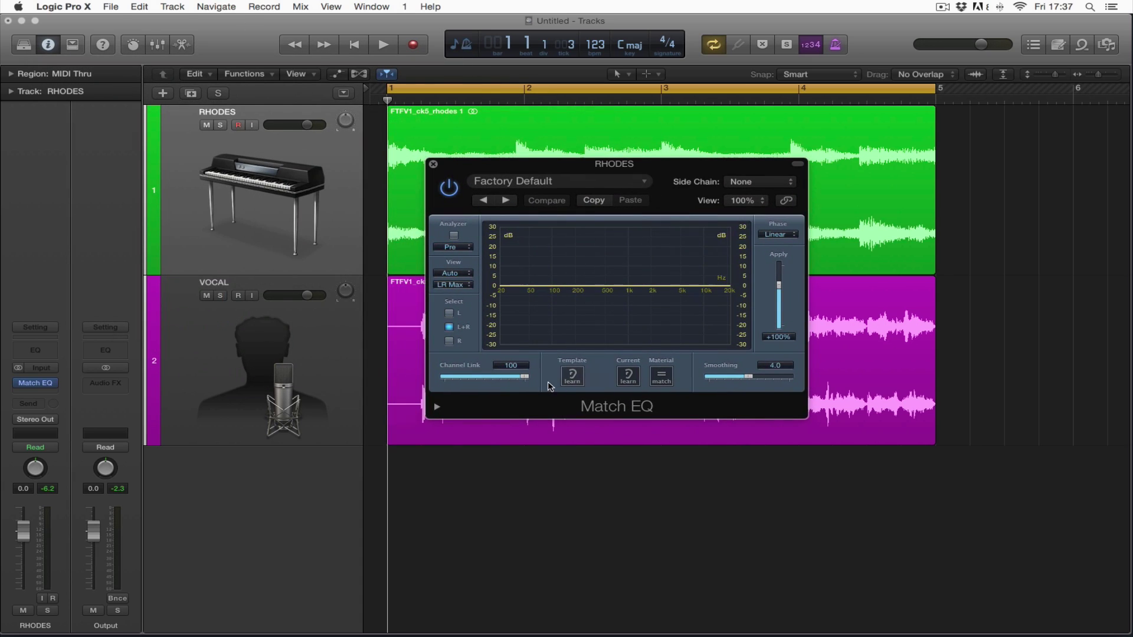
click(572, 378)
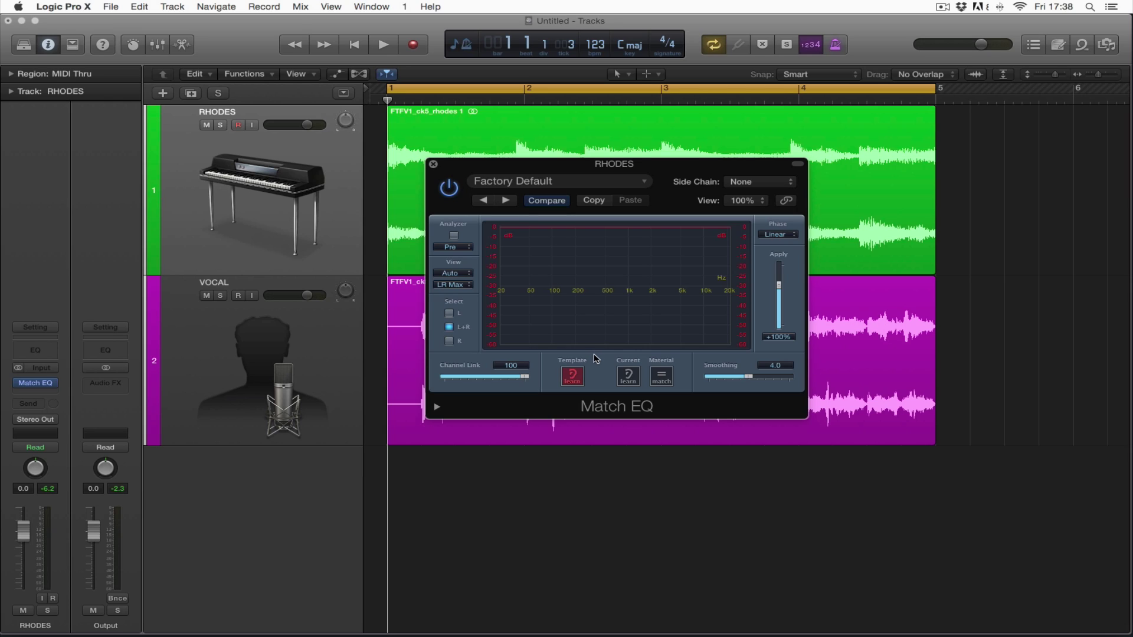
- Play the song to learn the template, generate the Match curve, and set Apply to +33%
key(space)
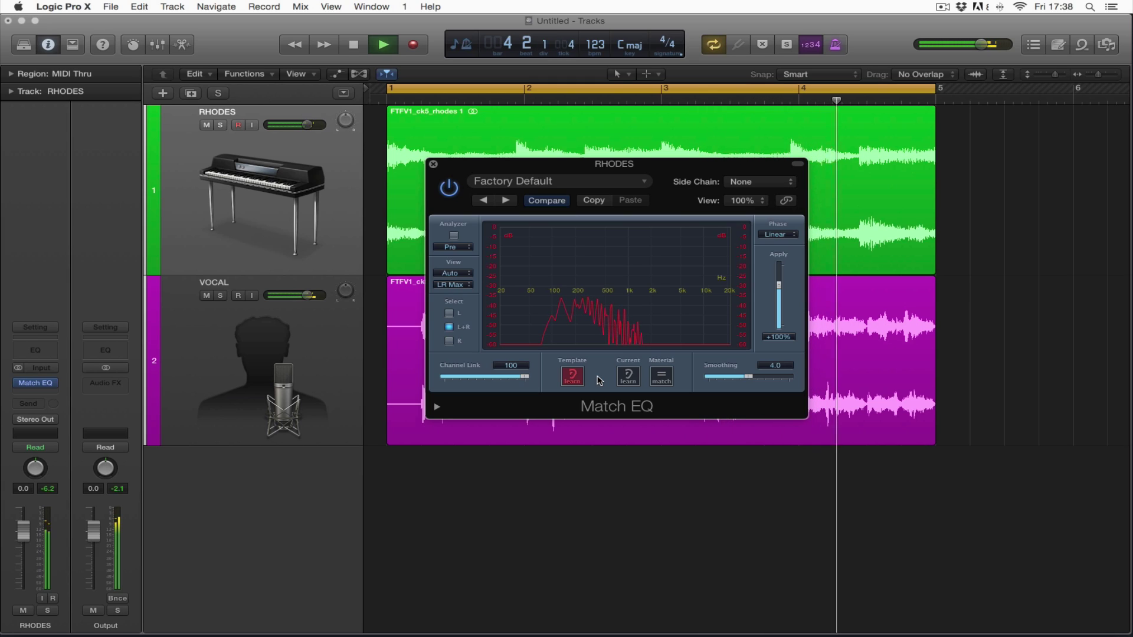
key(space)
click(661, 378)
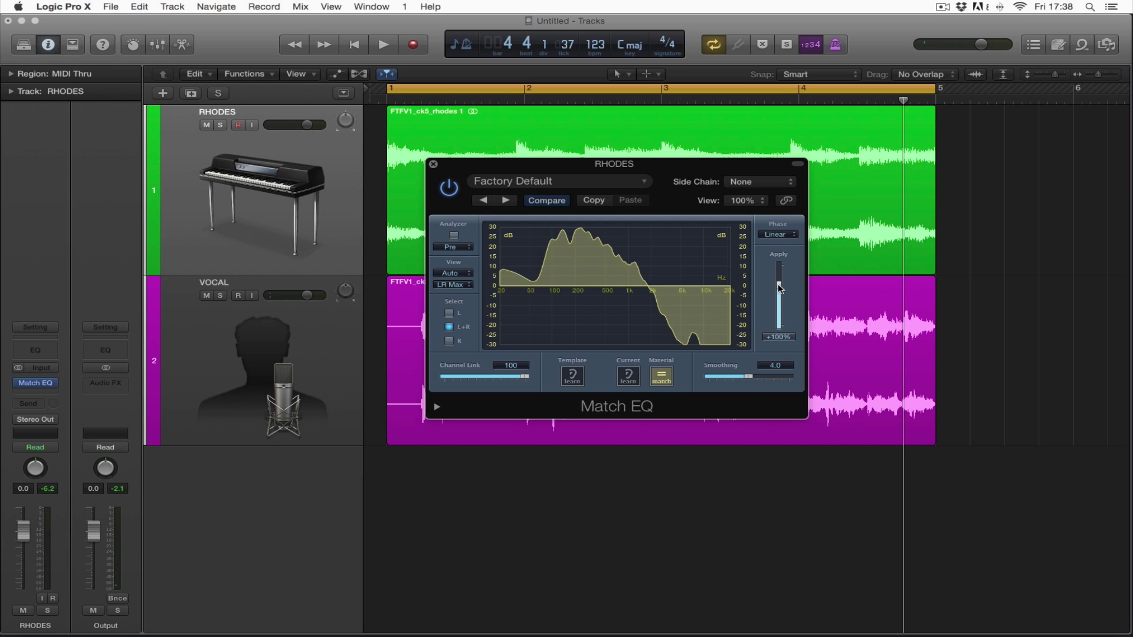
mouse_move(780, 287)
mouse_down()
mouse_move(780, 318)
mouse_move(778, 301)
mouse_up()
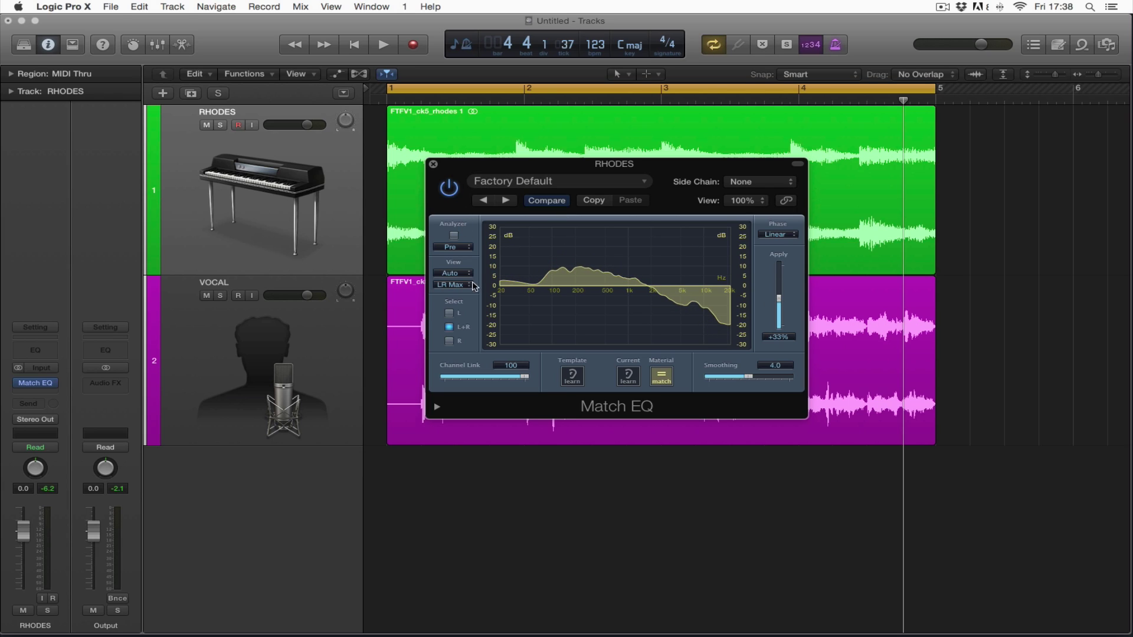
drag(670, 175, 763, 271)
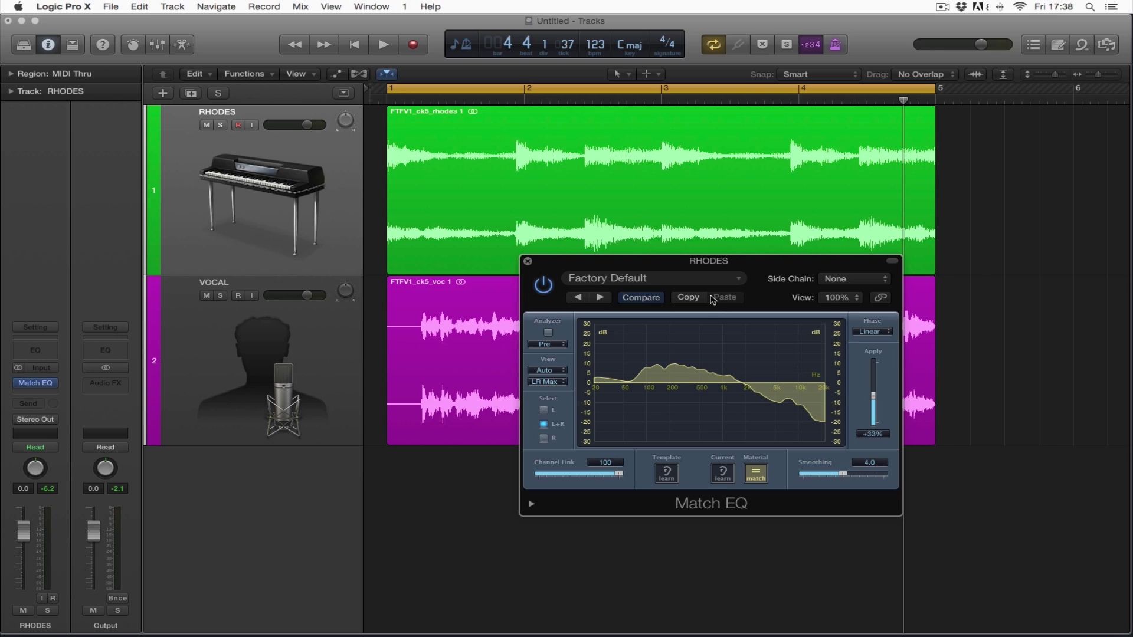
- Copy the Rhodes Match EQ settings and paste them into a new Match EQ on VOCAL
click(688, 297)
click(528, 261)
click(280, 340)
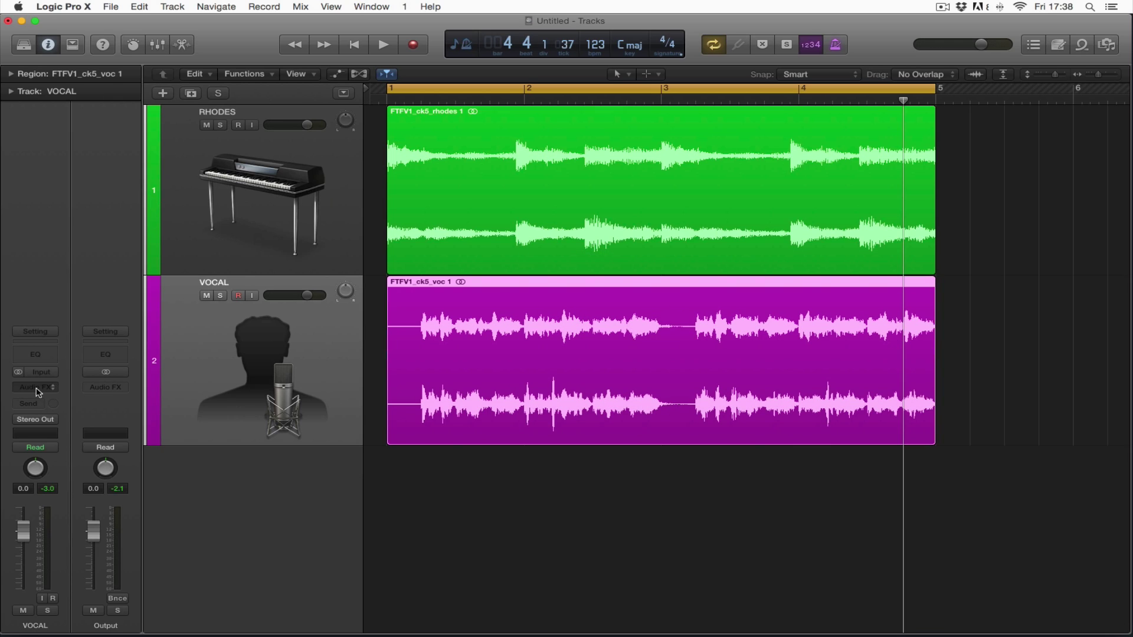
click(37, 387)
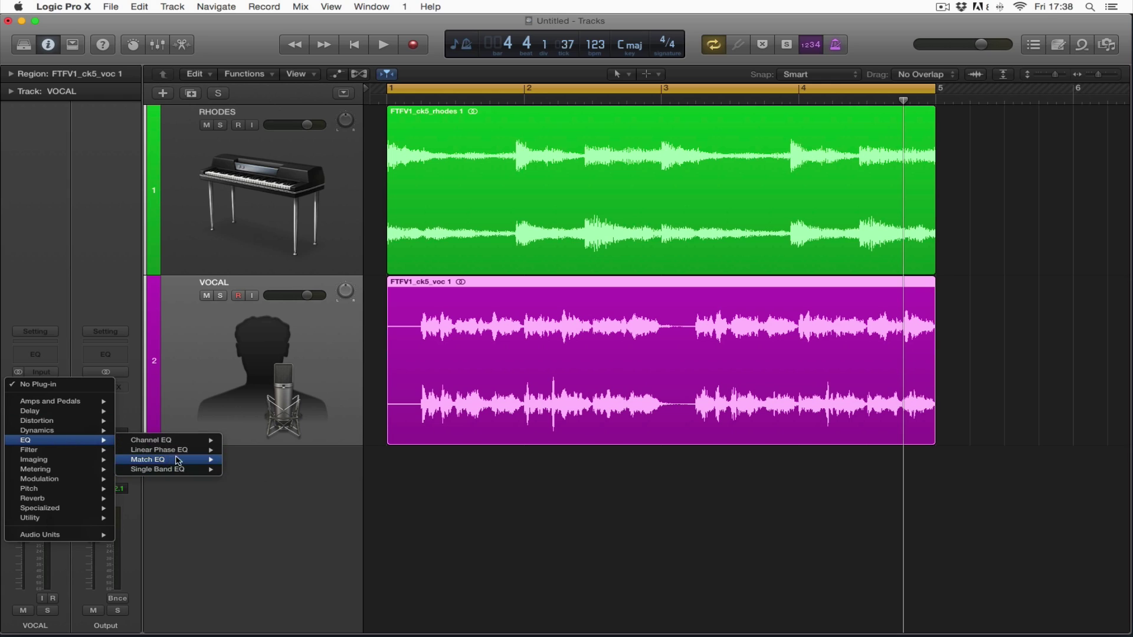
click(567, 287)
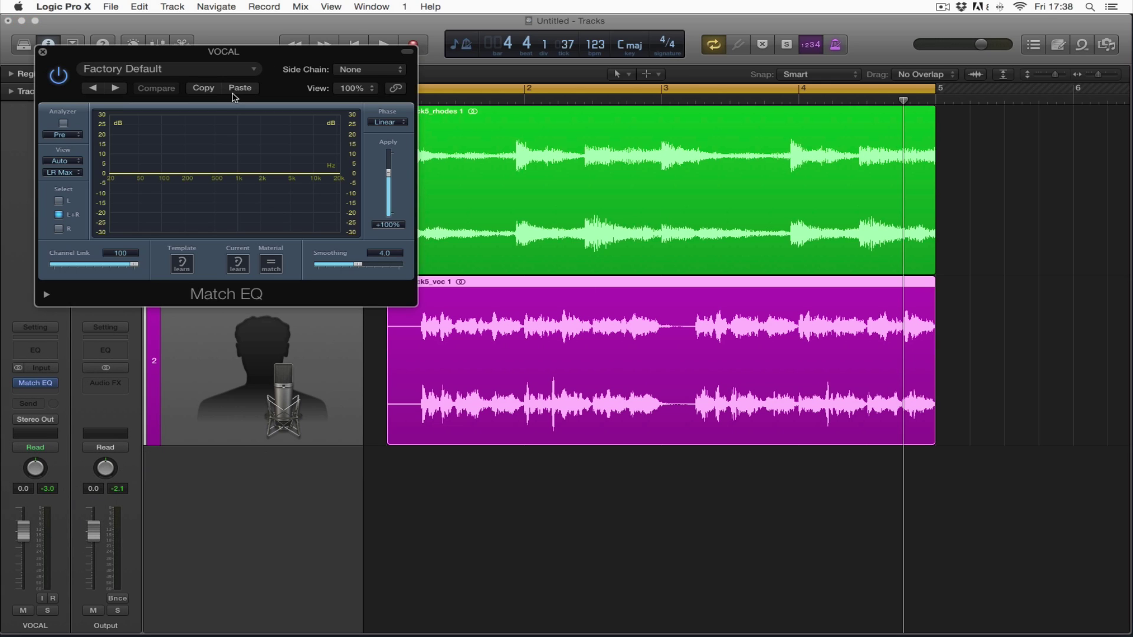
click(240, 88)
drag(284, 55, 352, 82)
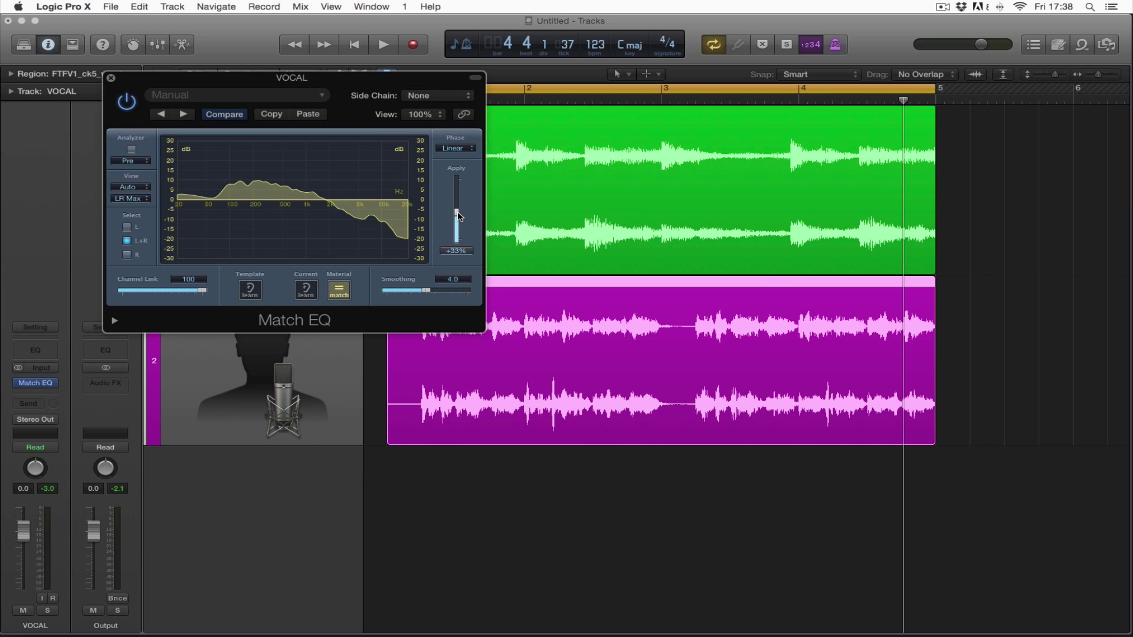
- Invert the VOCAL Match EQ curve to about -16%, then close its window
drag(459, 216, 459, 228)
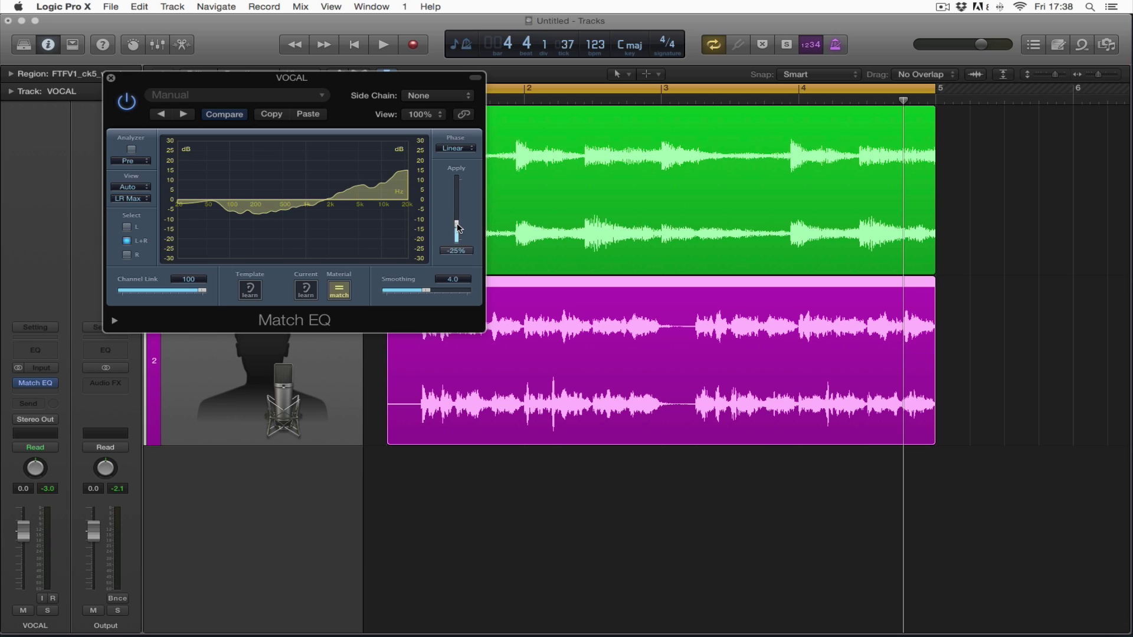
drag(457, 225, 458, 226)
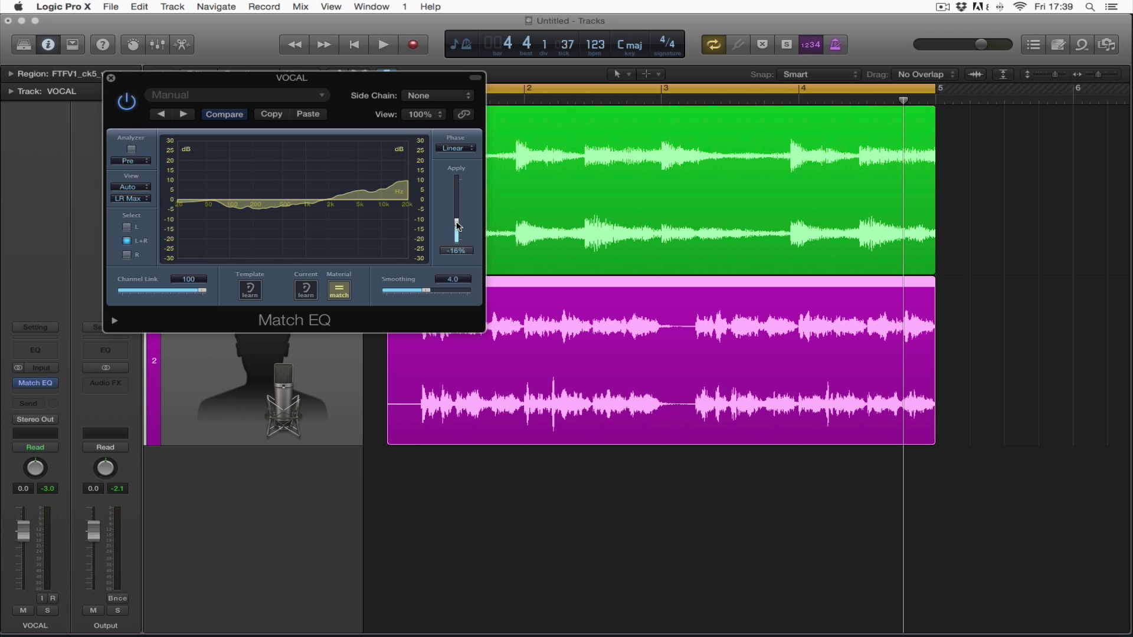
mouse_move(458, 224)
mouse_down()
mouse_move(456, 235)
mouse_move(456, 204)
mouse_move(457, 223)
mouse_up()
drag(345, 87, 430, 96)
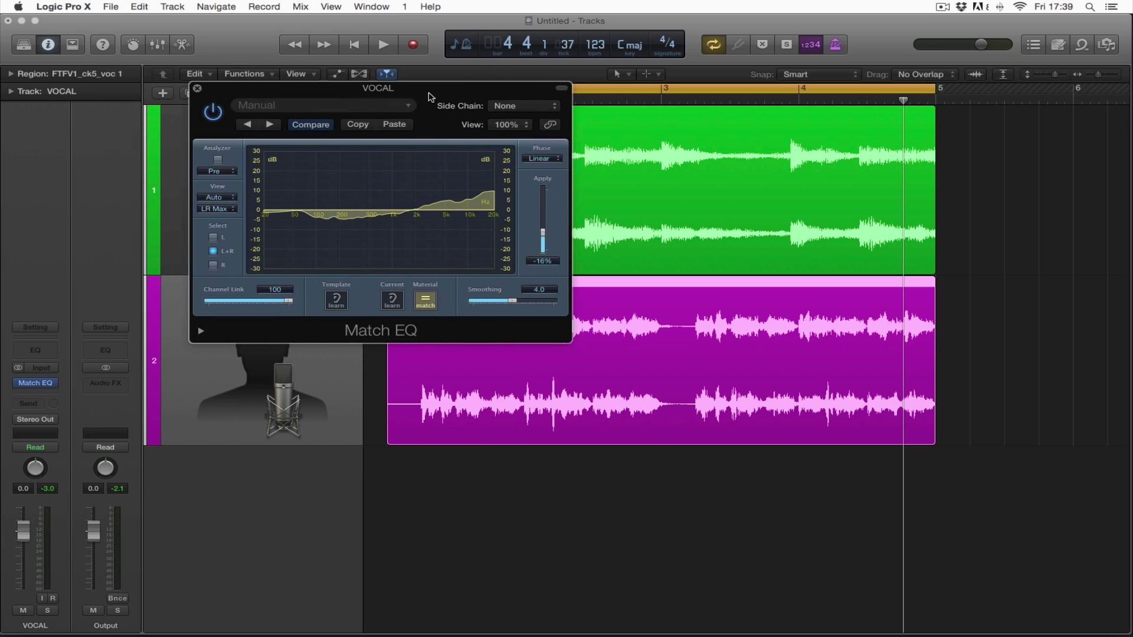
click(196, 86)
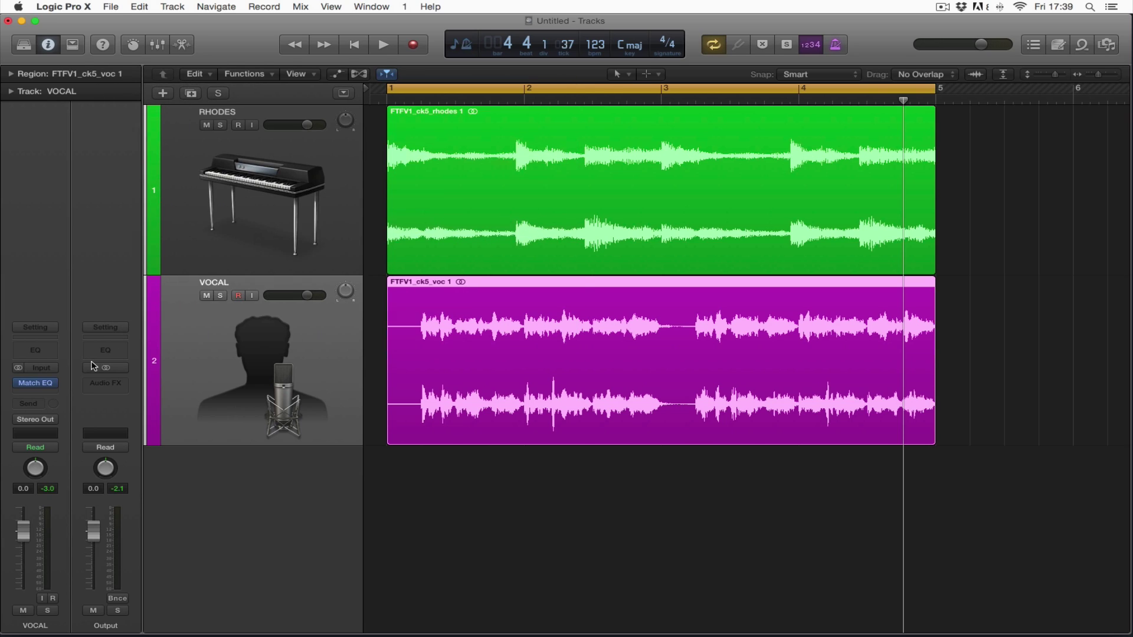
- Select RHODES and remove its existing Match EQ, leaving the slot at No Plug-in
click(50, 385)
click(54, 406)
key(Up)
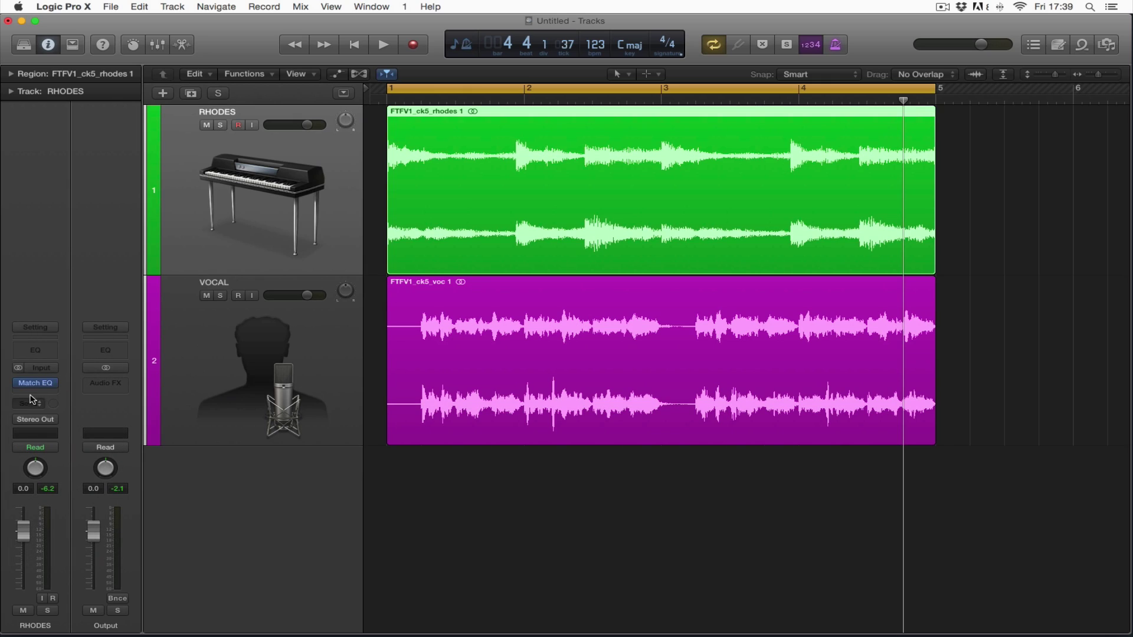
click(38, 387)
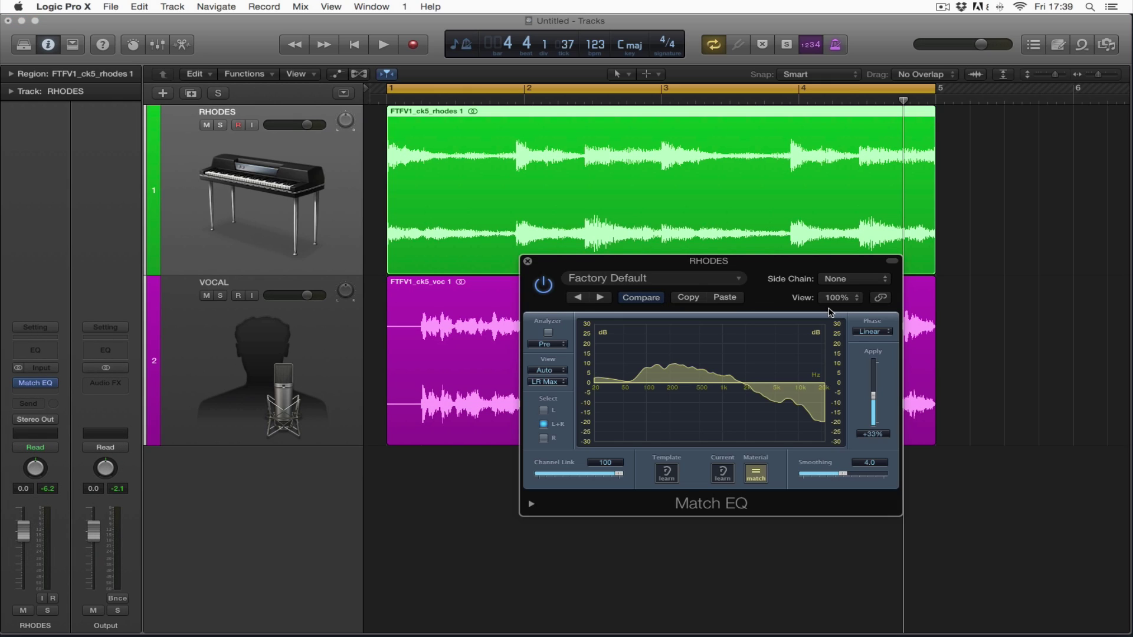
click(528, 261)
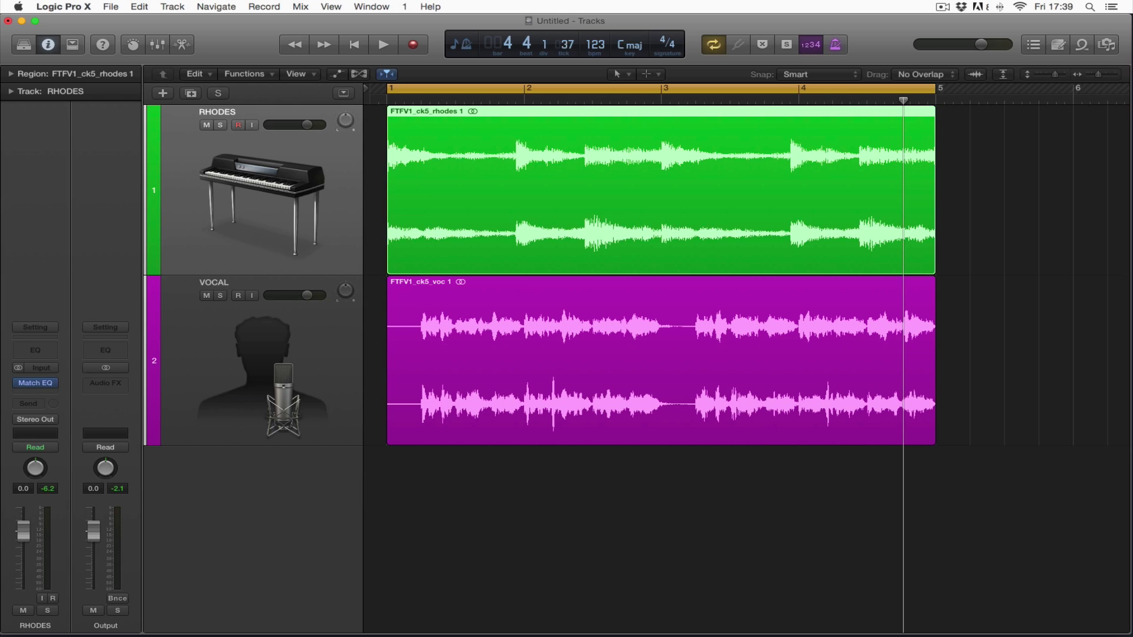
click(55, 385)
click(56, 402)
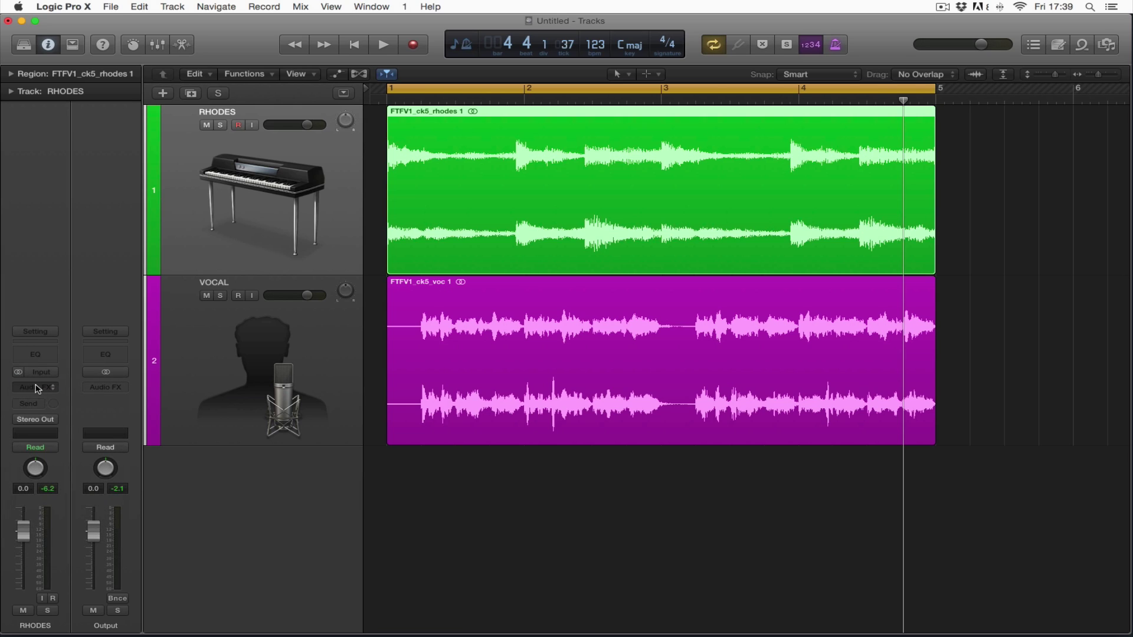
- Insert a new stereo Match EQ on RHODES, side-chain it to Audio 14, and start Template Learn
click(41, 386)
mouse_move(73, 443)
mouse_move(177, 460)
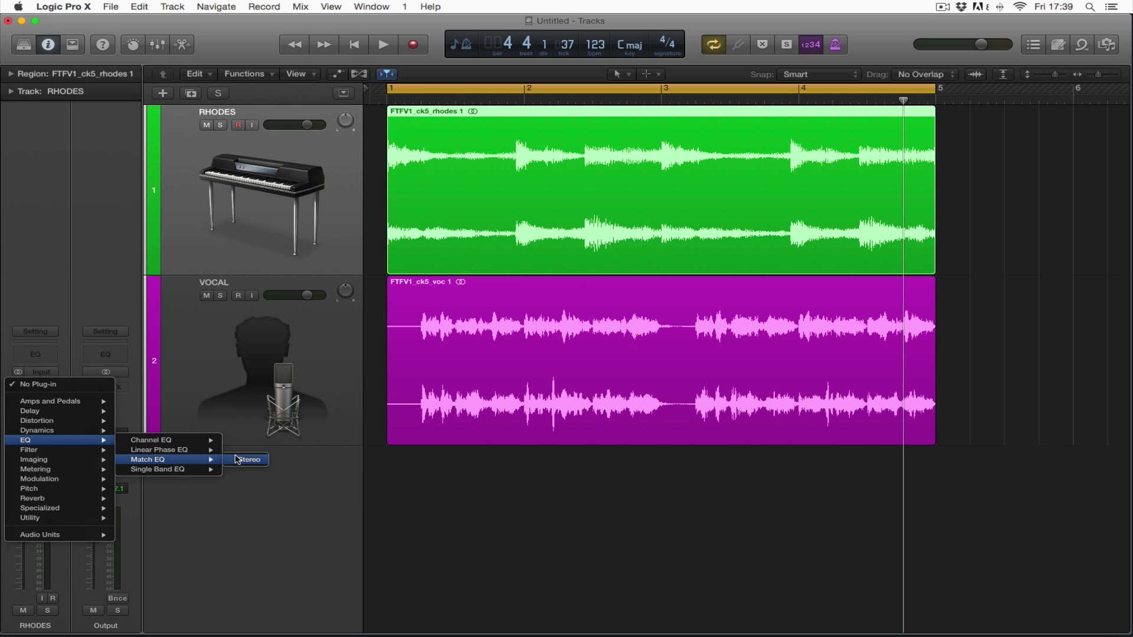
click(245, 459)
drag(295, 49, 541, 171)
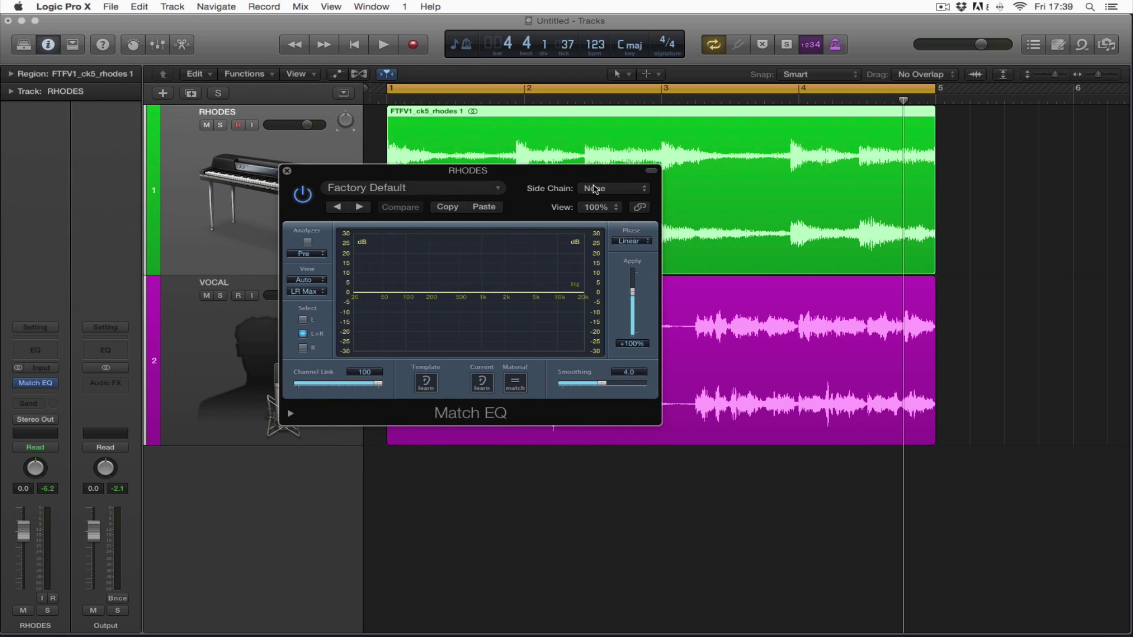
click(612, 188)
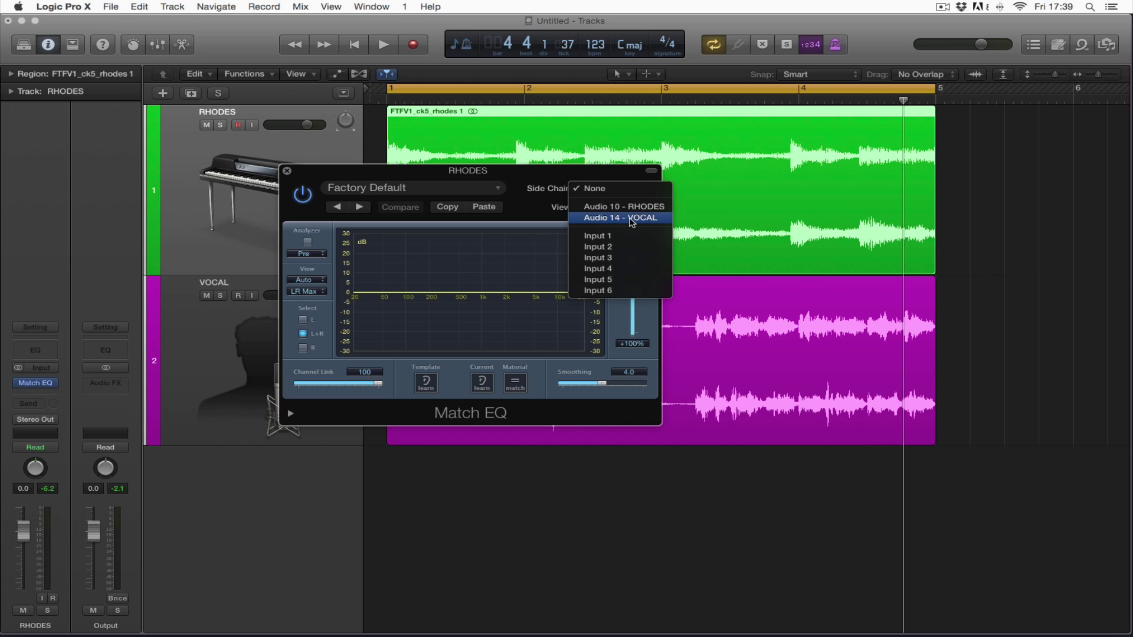
click(631, 218)
drag(514, 177, 642, 168)
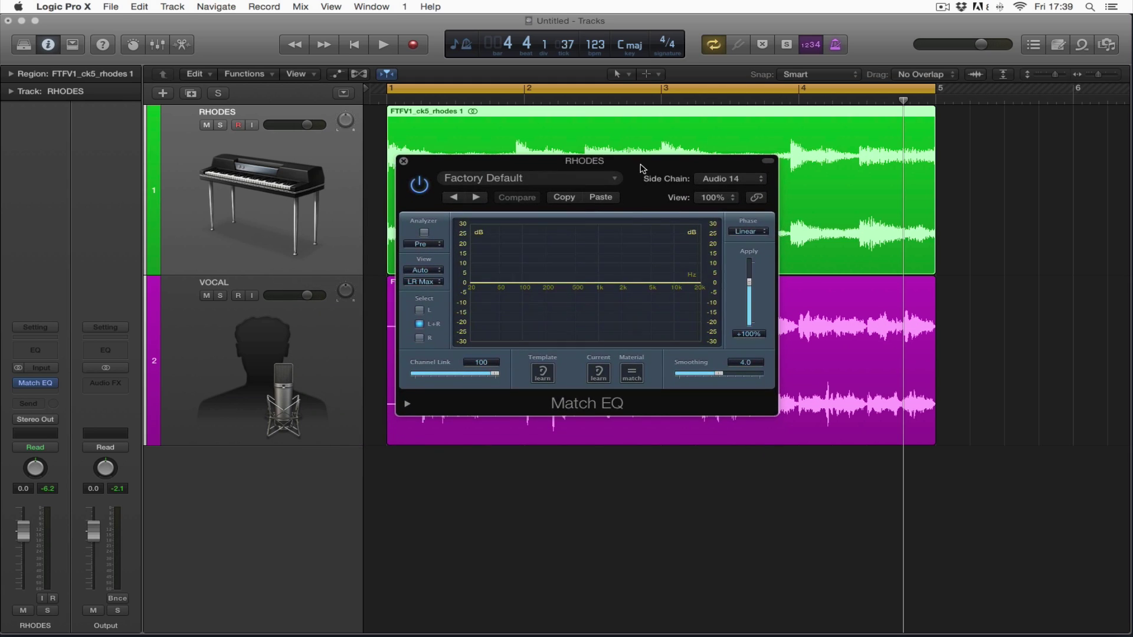
click(543, 375)
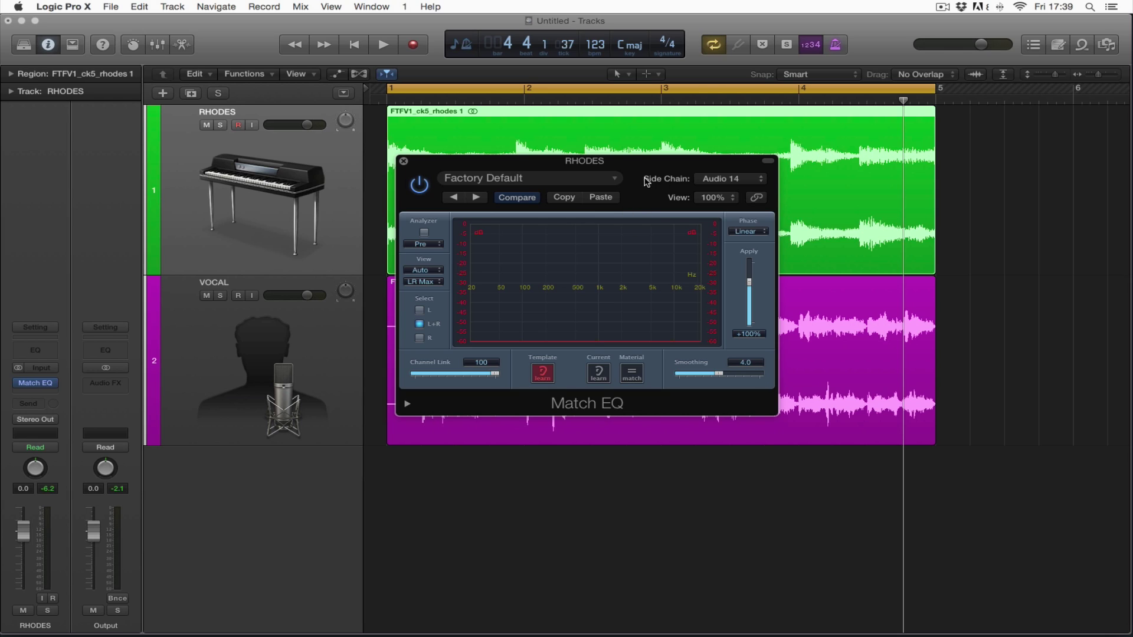
- Play to learn the vocal spectrum, create the Material Match curve, and lower Apply to +33%
key(space)
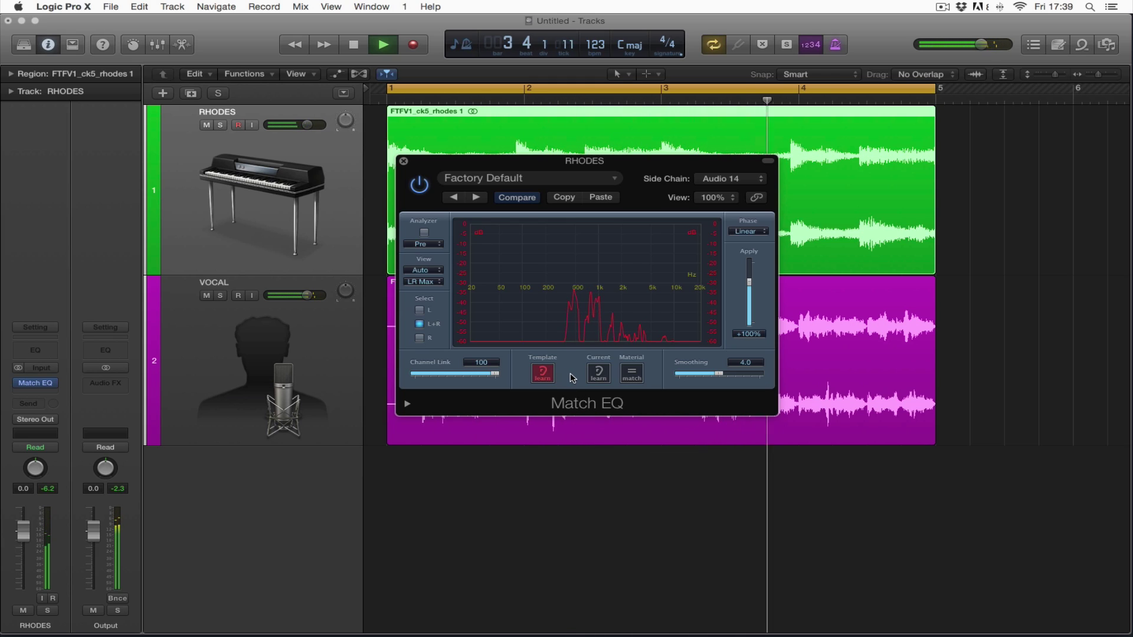
key(space)
click(632, 374)
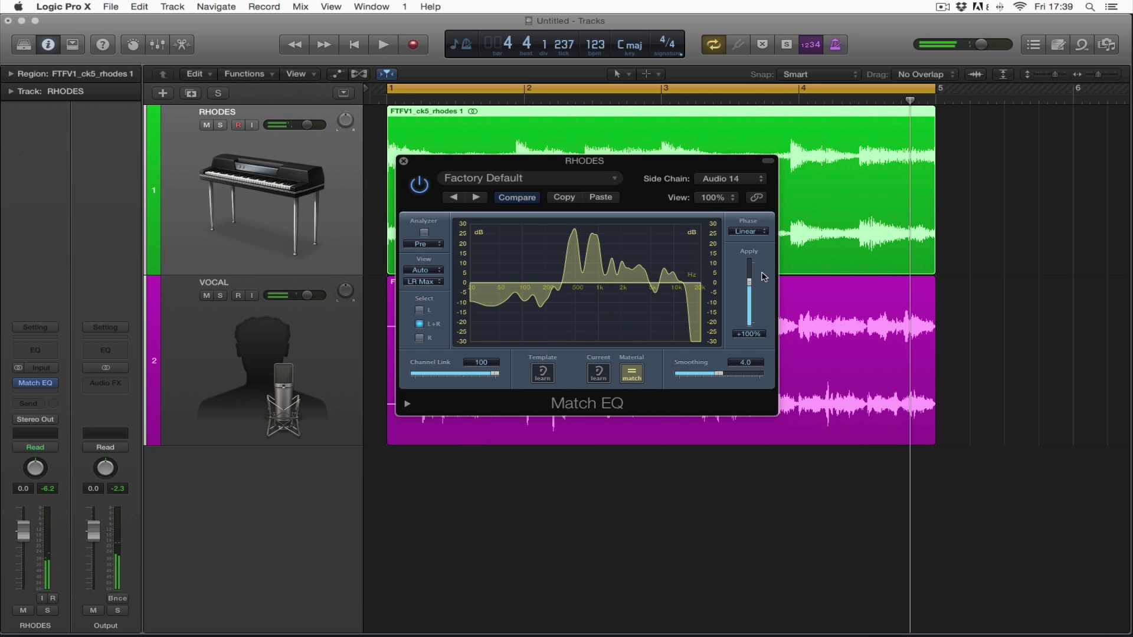
mouse_move(750, 286)
mouse_down()
mouse_move(750, 313)
mouse_move(749, 287)
mouse_up()
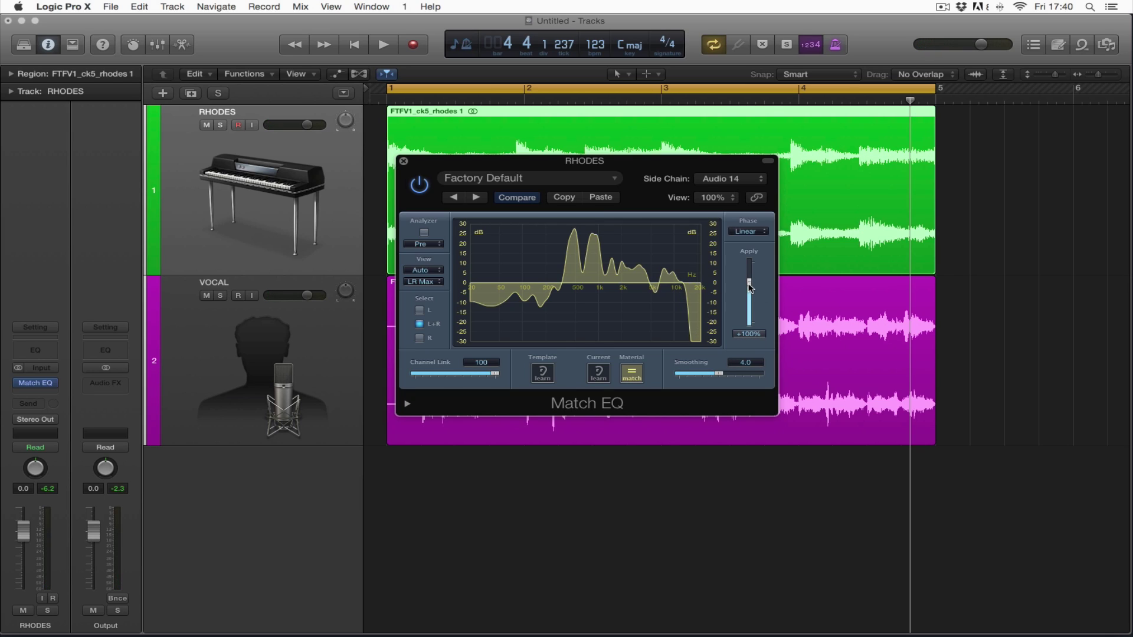
drag(749, 285, 750, 297)
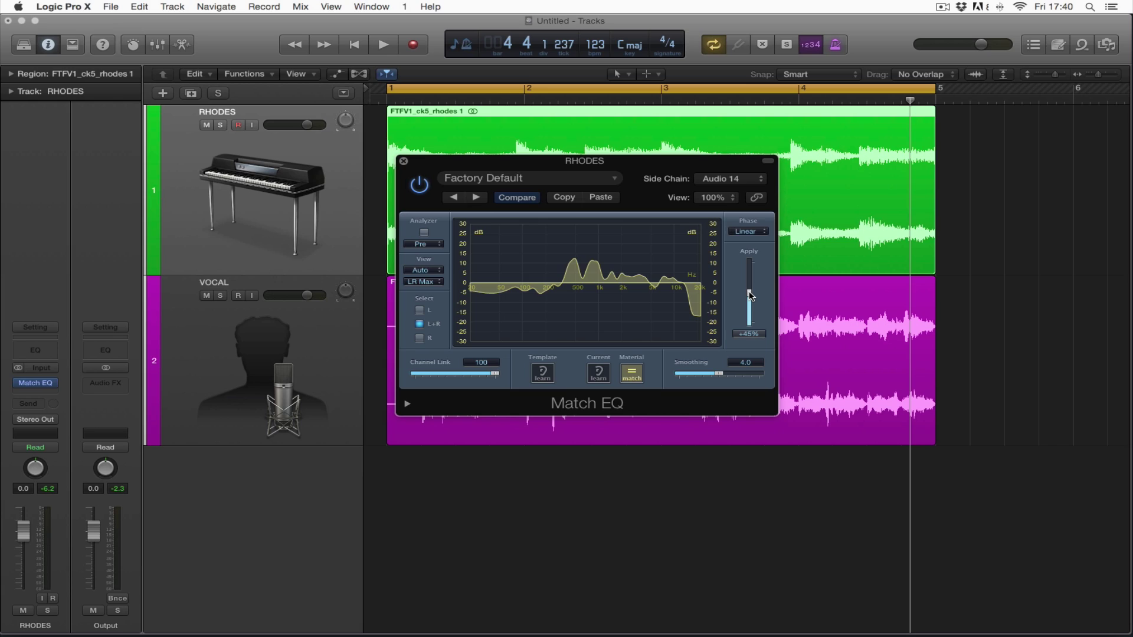
drag(750, 295, 751, 298)
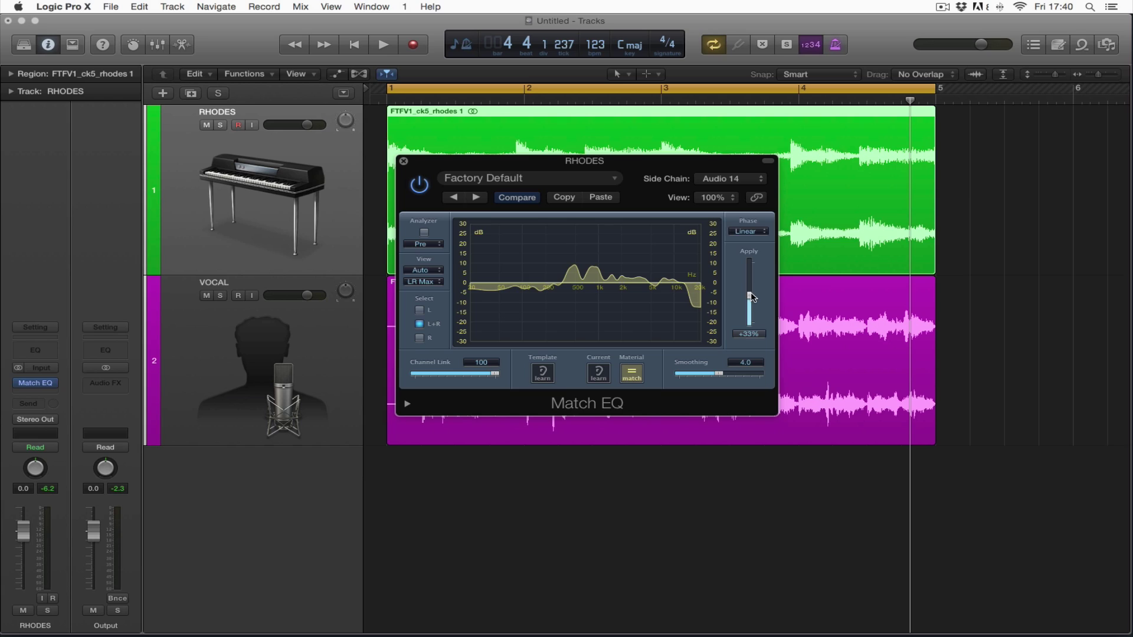
- Invert Apply to -37%, try different Smoothing amounts, and return Smoothing to 4.0
drag(751, 297, 751, 311)
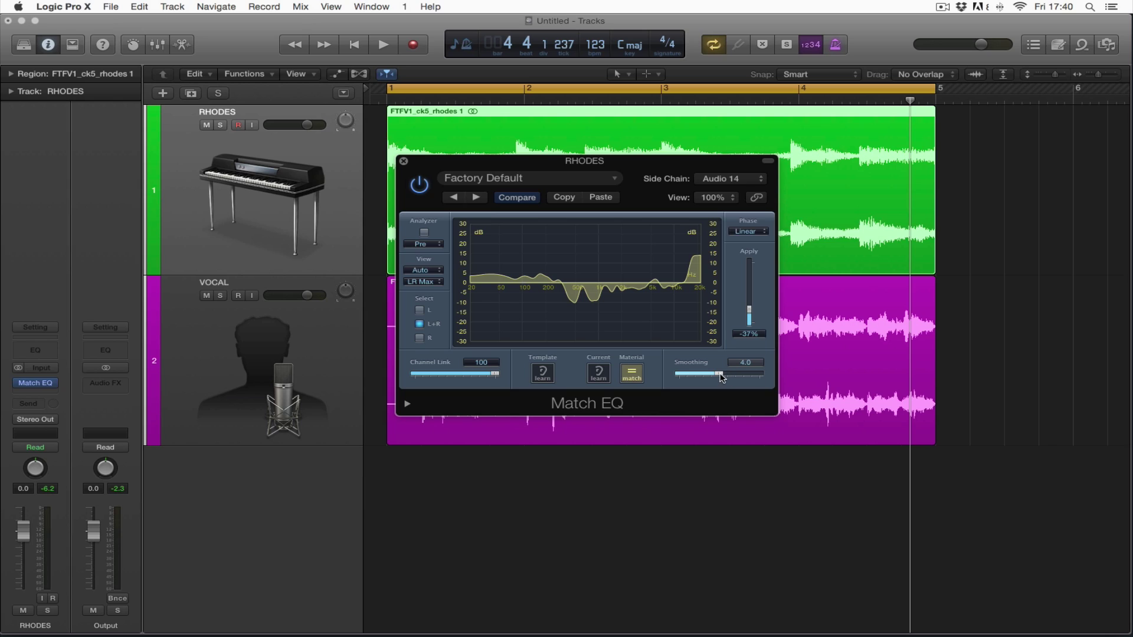
drag(721, 378, 670, 379)
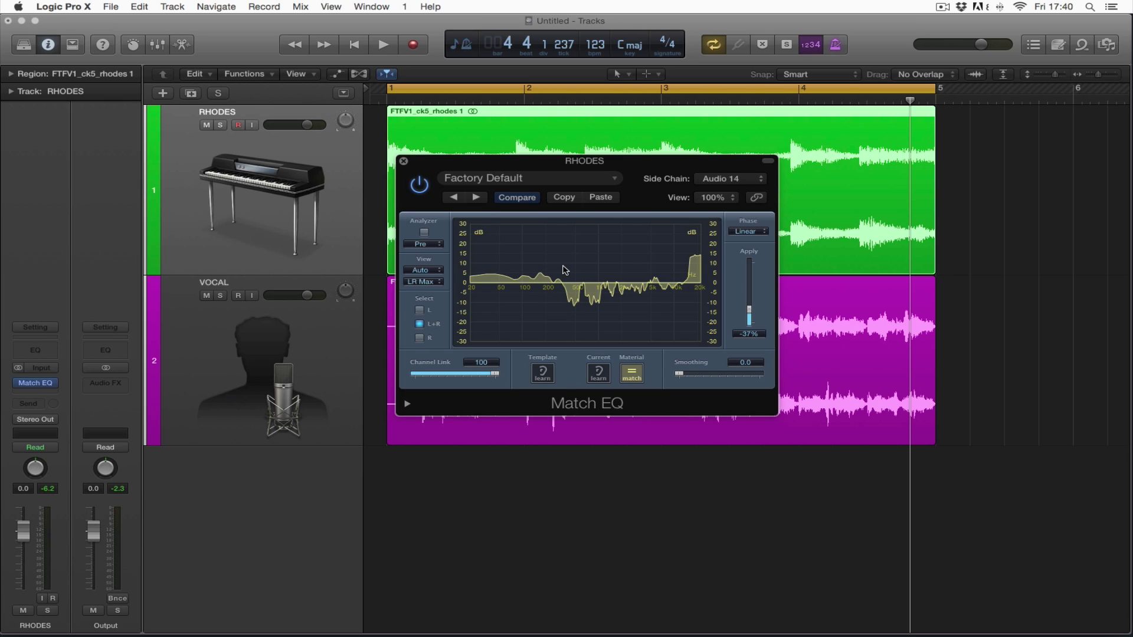
click(679, 375)
drag(681, 376, 780, 377)
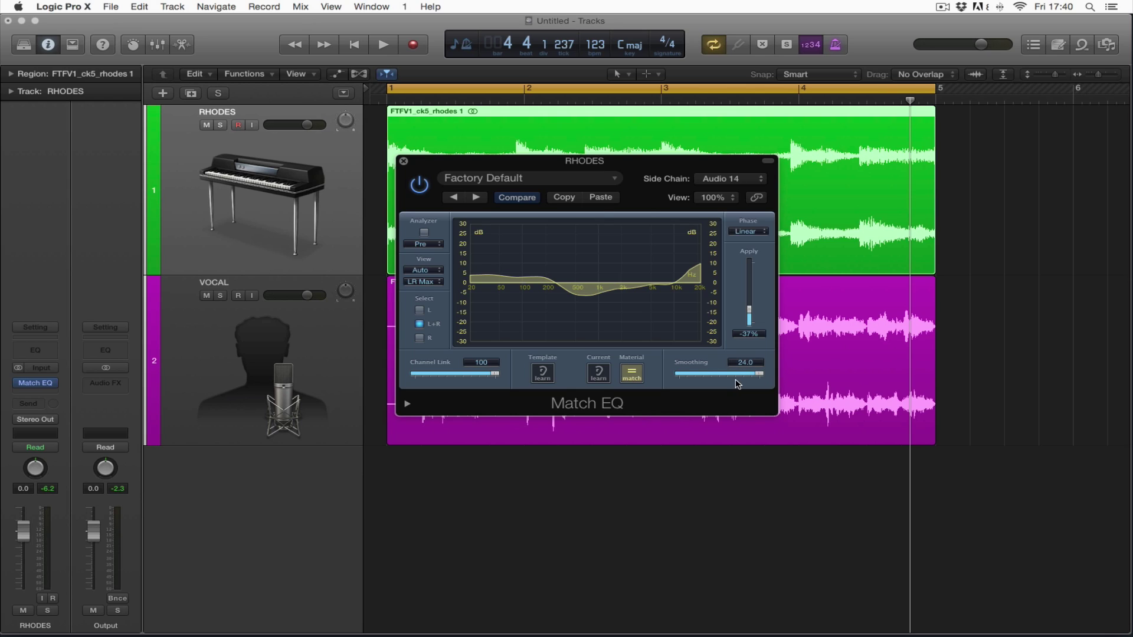
click(757, 380)
drag(761, 378, 725, 378)
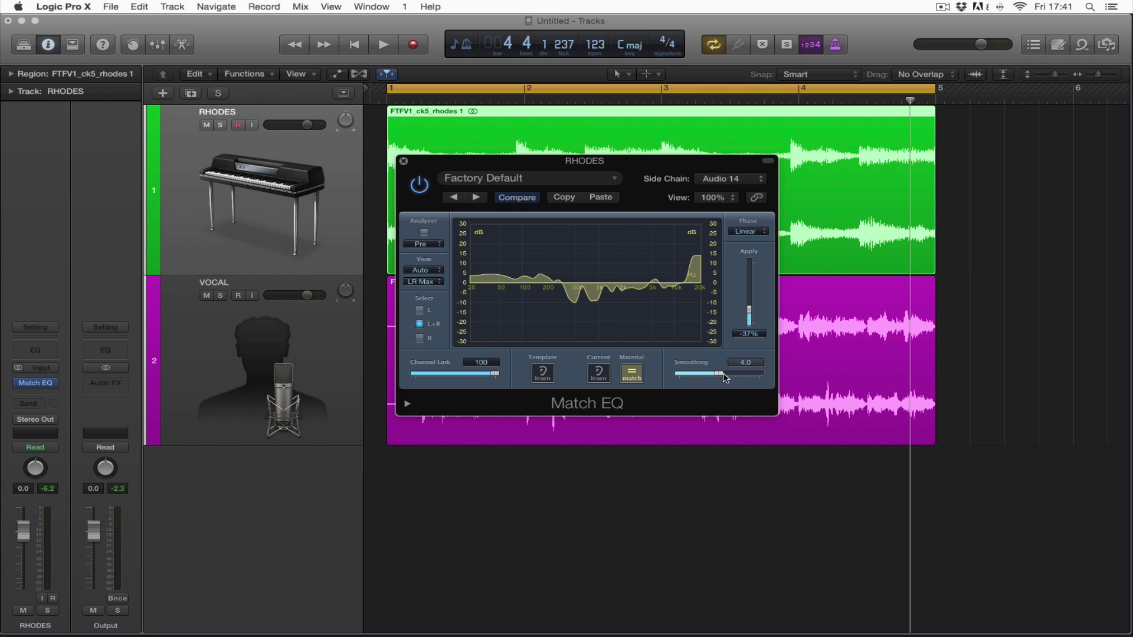
- Audition the Rhodes during playback while adjusting Apply, settling it at -19%
drag(656, 207, 772, 254)
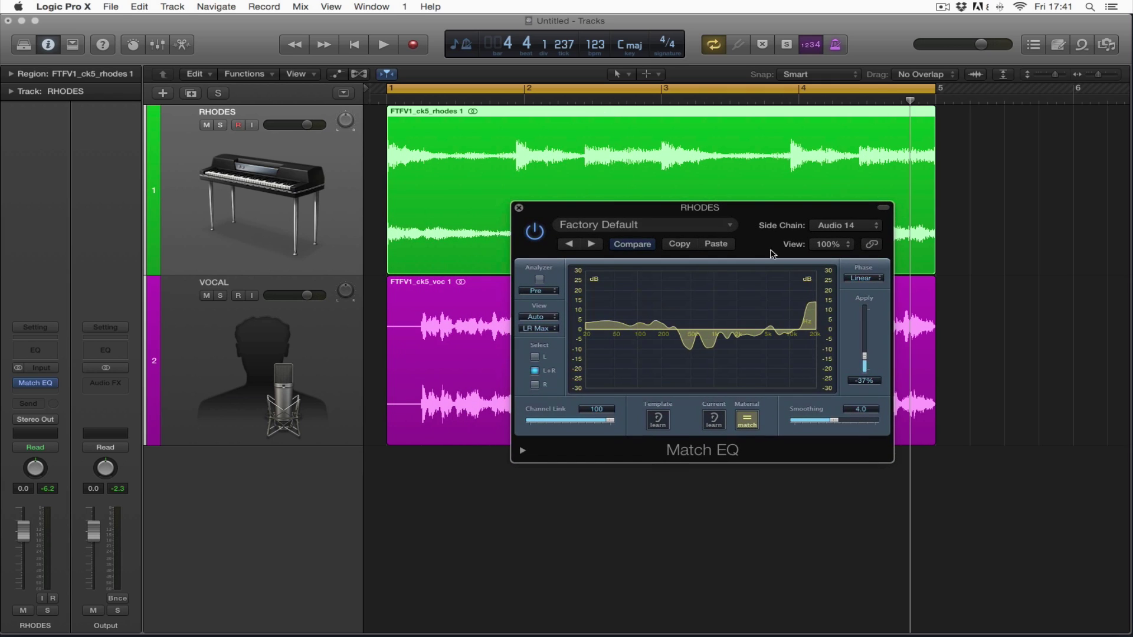
drag(747, 211, 765, 221)
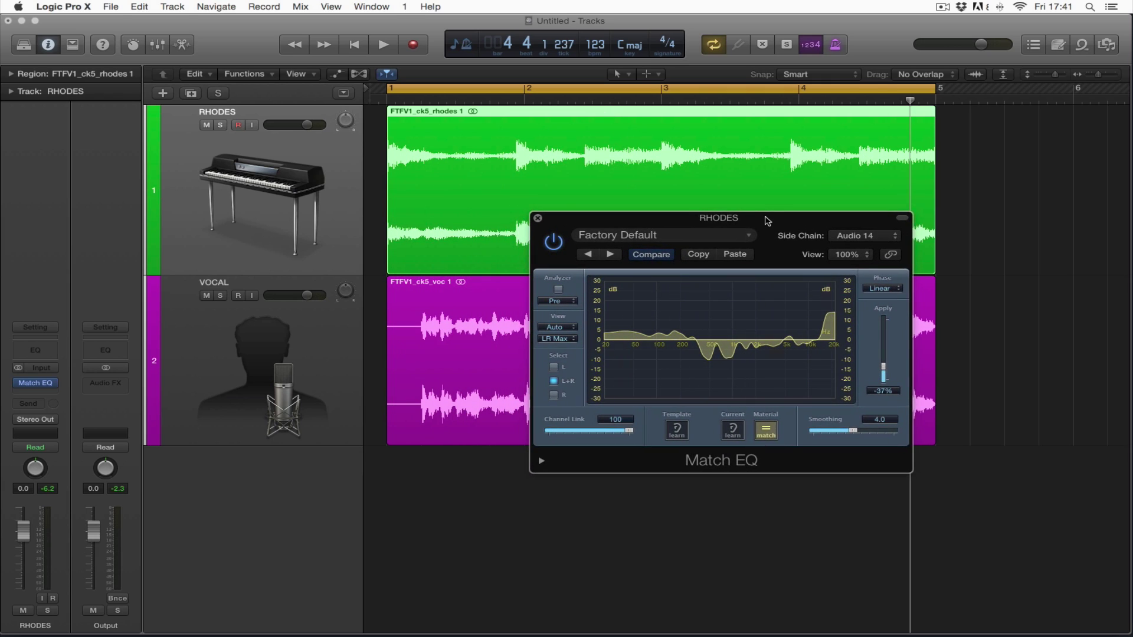
mouse_move(883, 366)
mouse_down()
mouse_move(883, 348)
mouse_move(884, 377)
mouse_move(888, 353)
mouse_up()
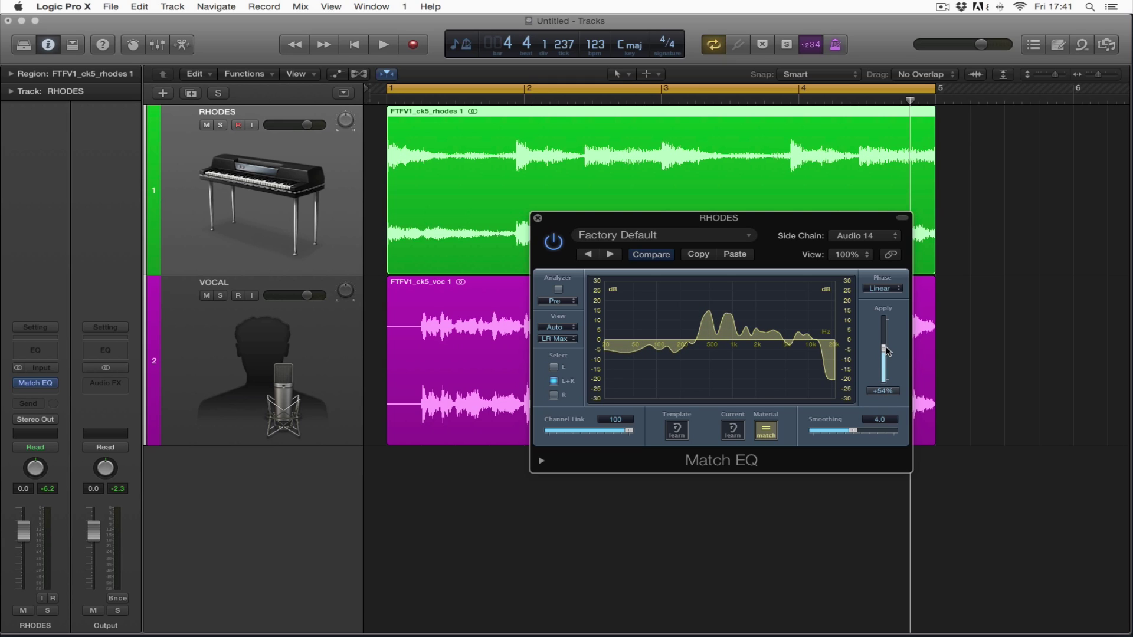
key(space)
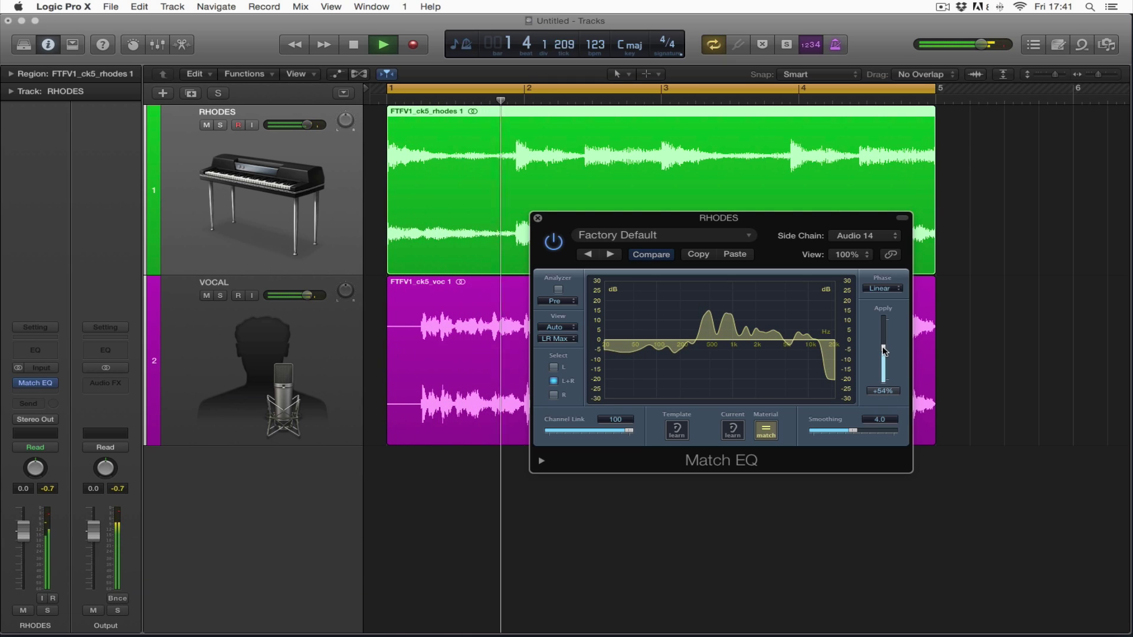
drag(883, 351, 884, 355)
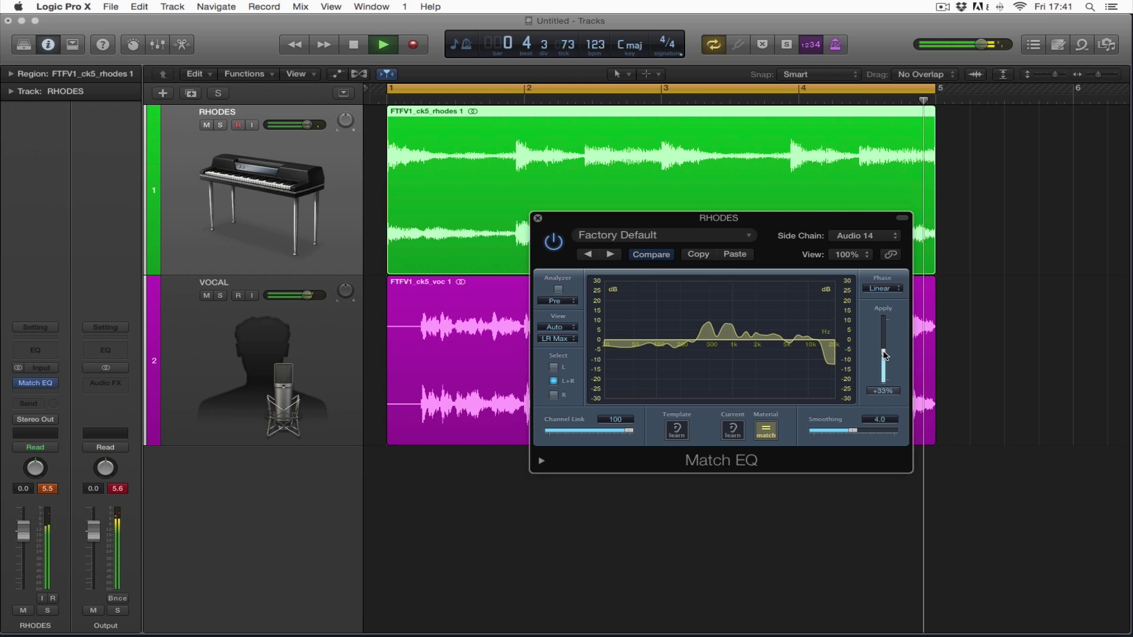
key(space)
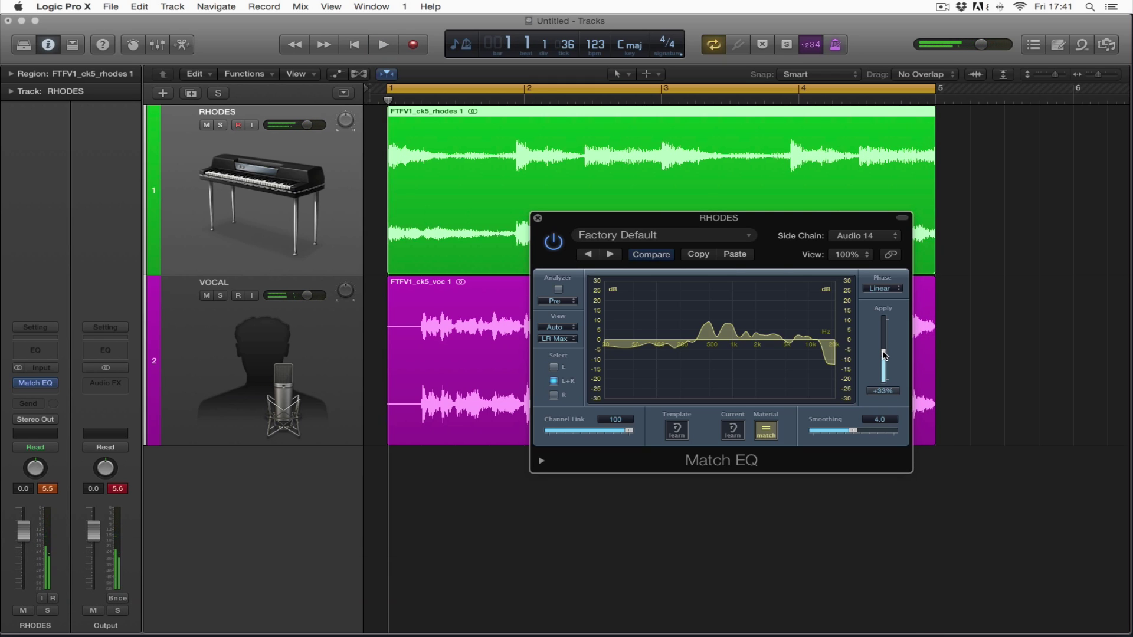
key(space)
drag(883, 355, 883, 365)
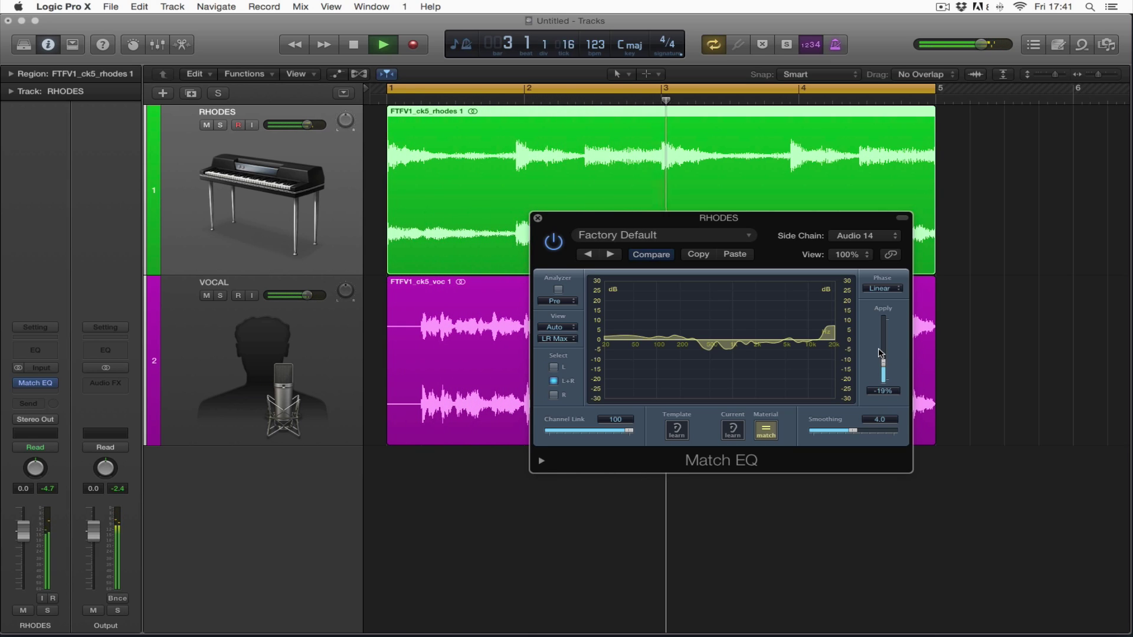
key(space)
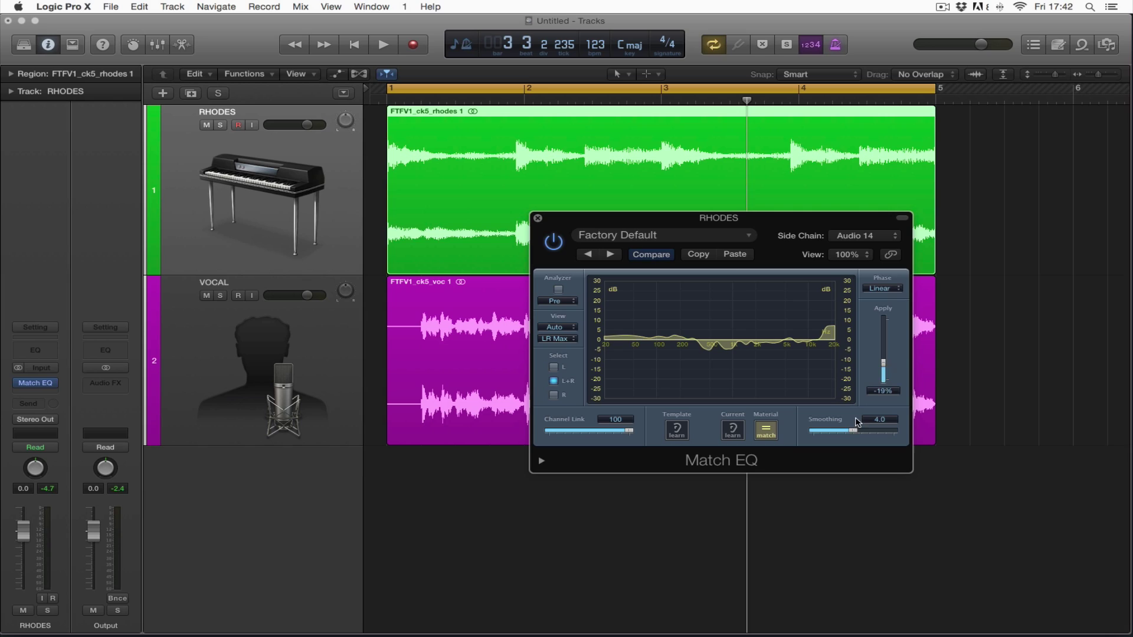
- Audition Smoothing between 0.0 and 24.0, leave it at 24.0, and set Apply to +51%
mouse_move(853, 431)
mouse_down()
mouse_move(812, 432)
mouse_move(894, 435)
mouse_move(856, 435)
mouse_up()
key(space)
drag(861, 434, 788, 433)
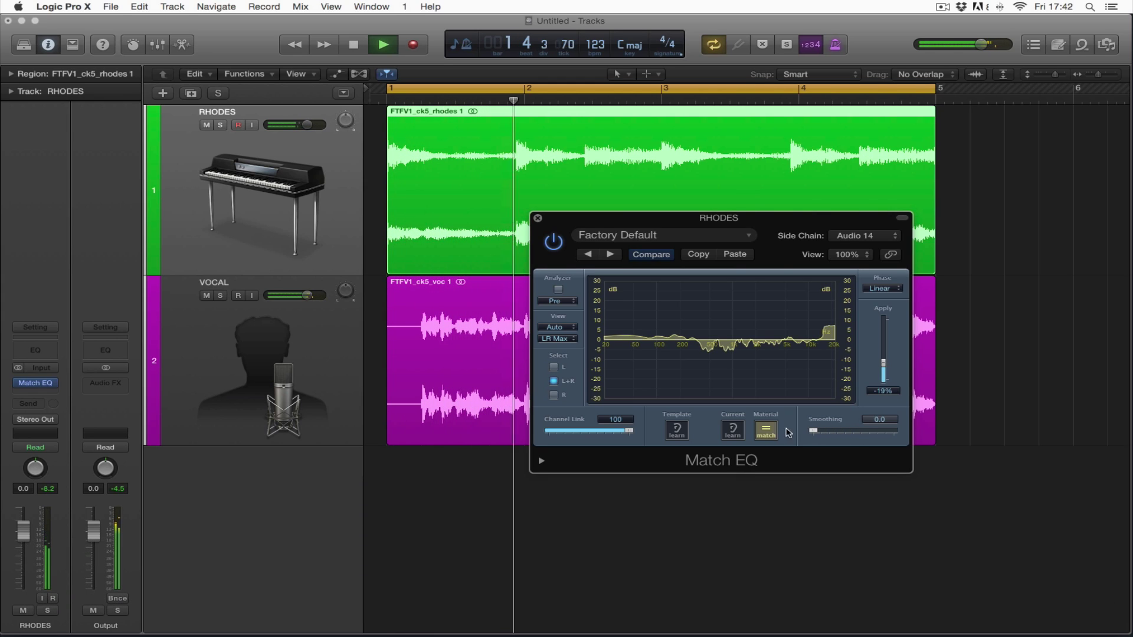
drag(884, 364, 885, 370)
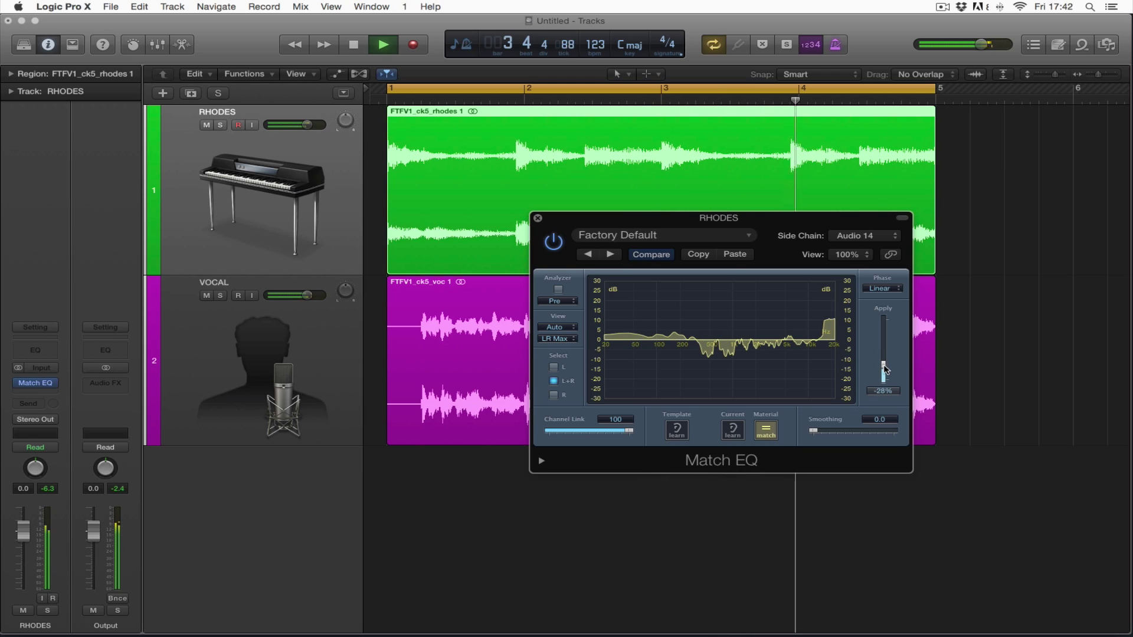
drag(814, 431, 929, 439)
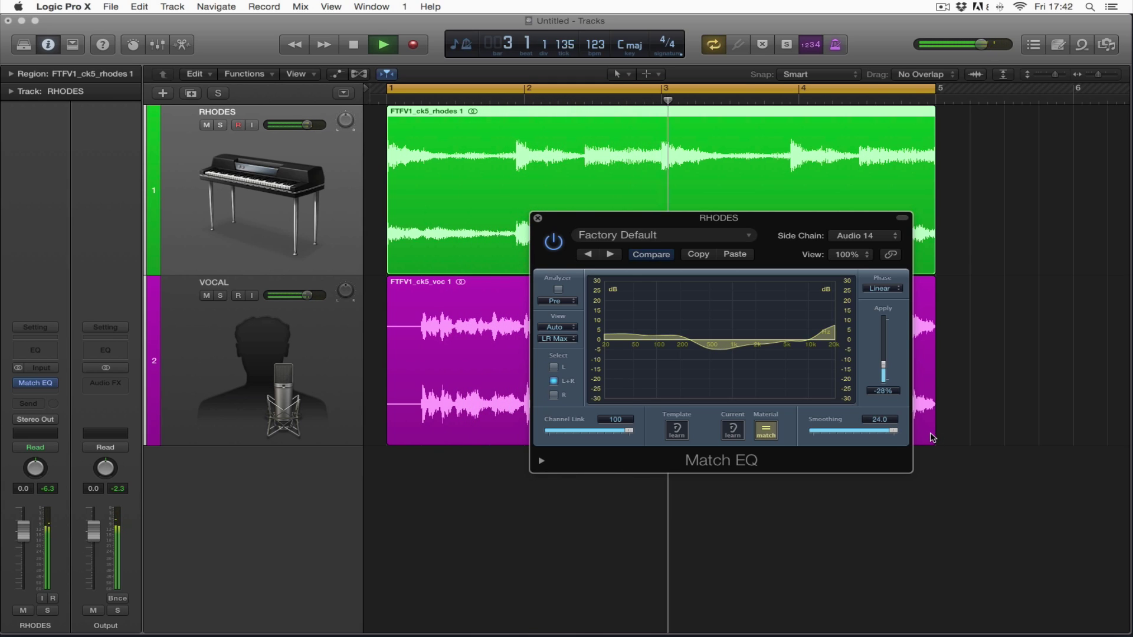
drag(884, 367, 884, 363)
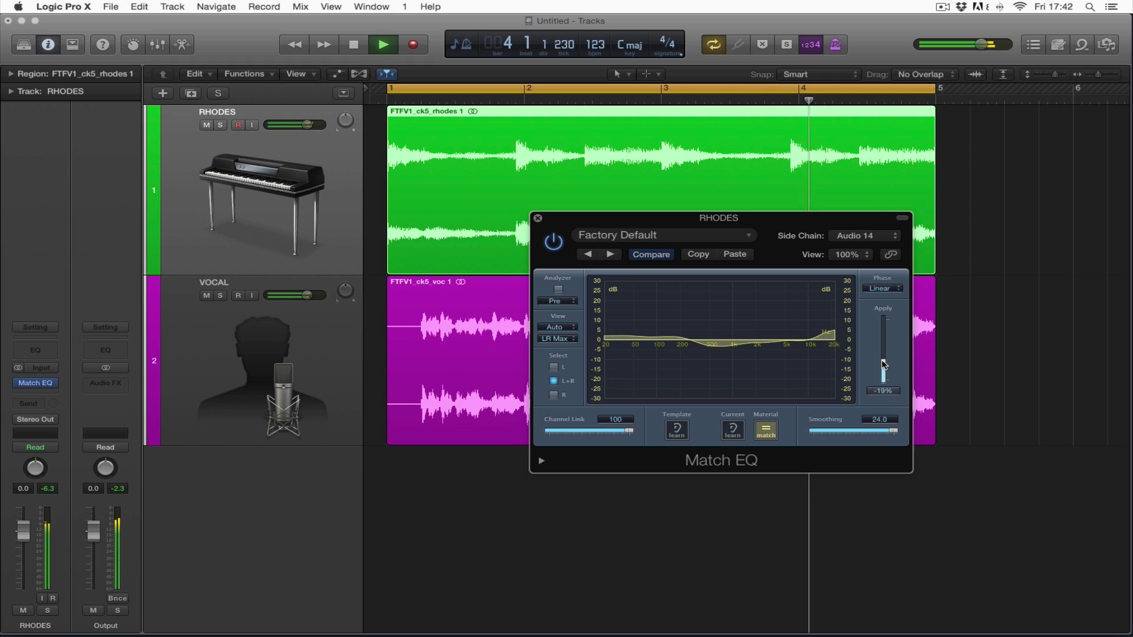
drag(894, 431, 800, 430)
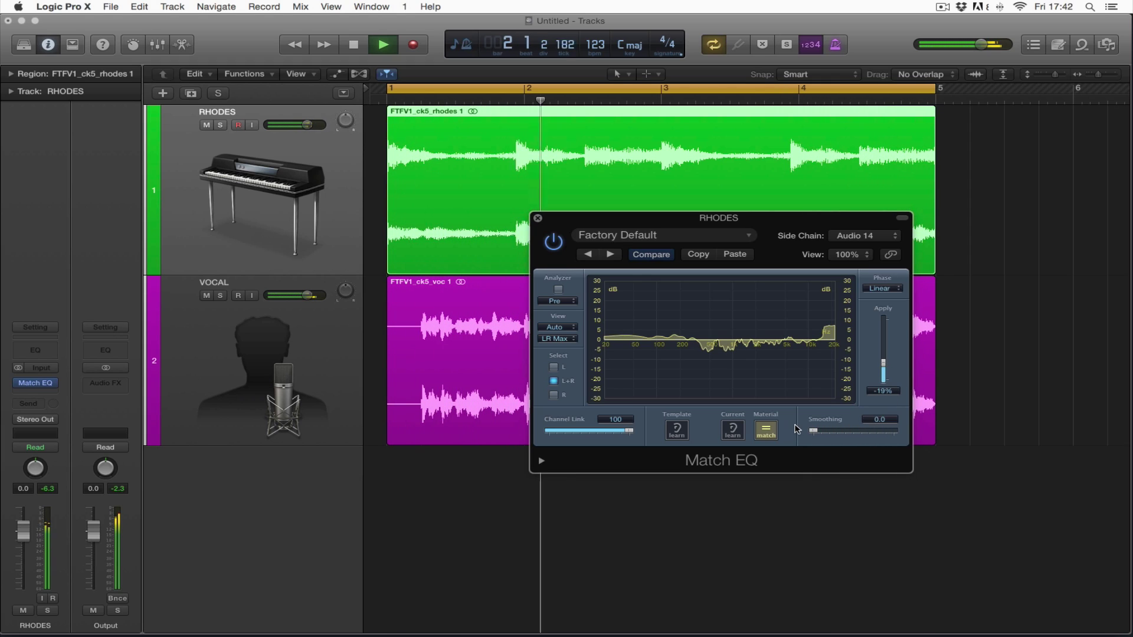
drag(813, 431, 928, 432)
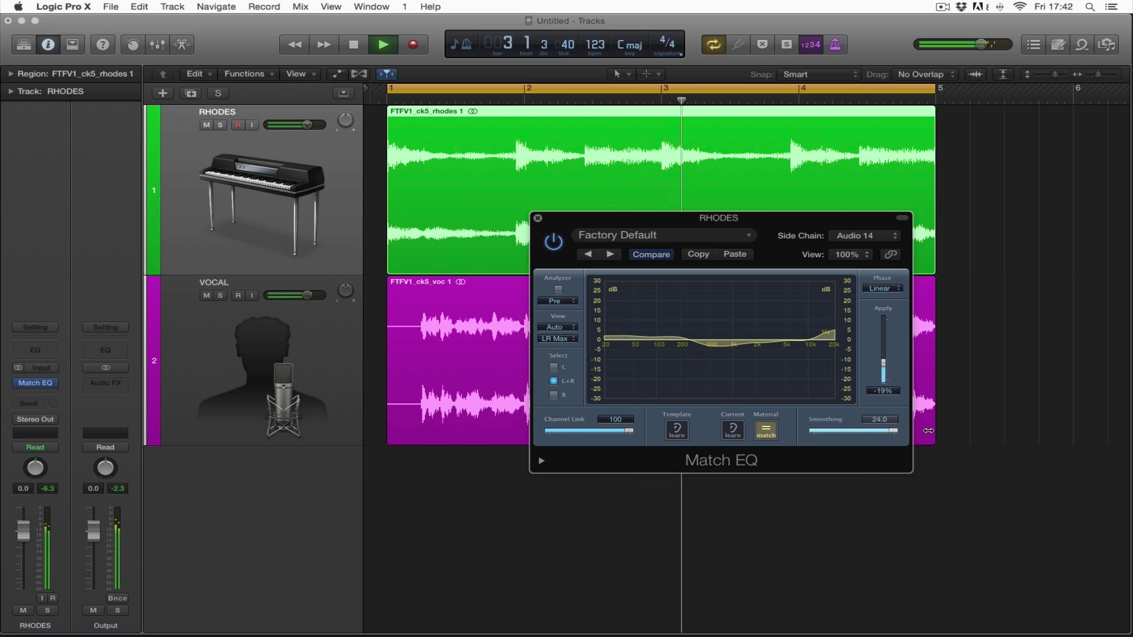
drag(883, 361, 887, 353)
- Audition Apply amounts between +45% and +87% during playback, then bring Apply down to about -3%
key(space)
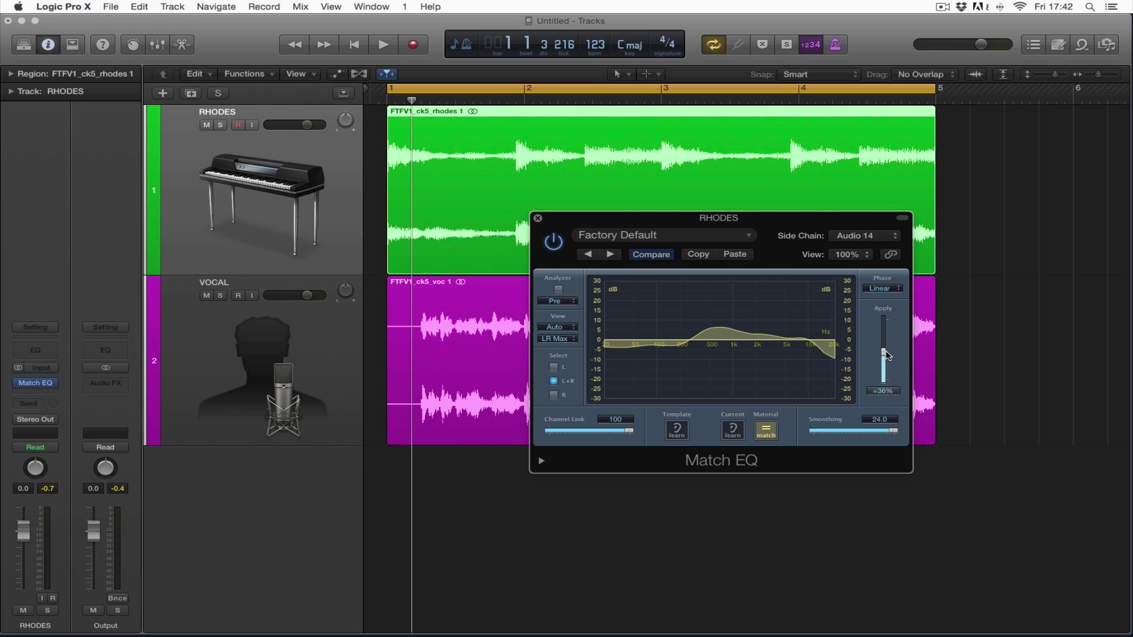
drag(885, 356, 884, 354)
key(space)
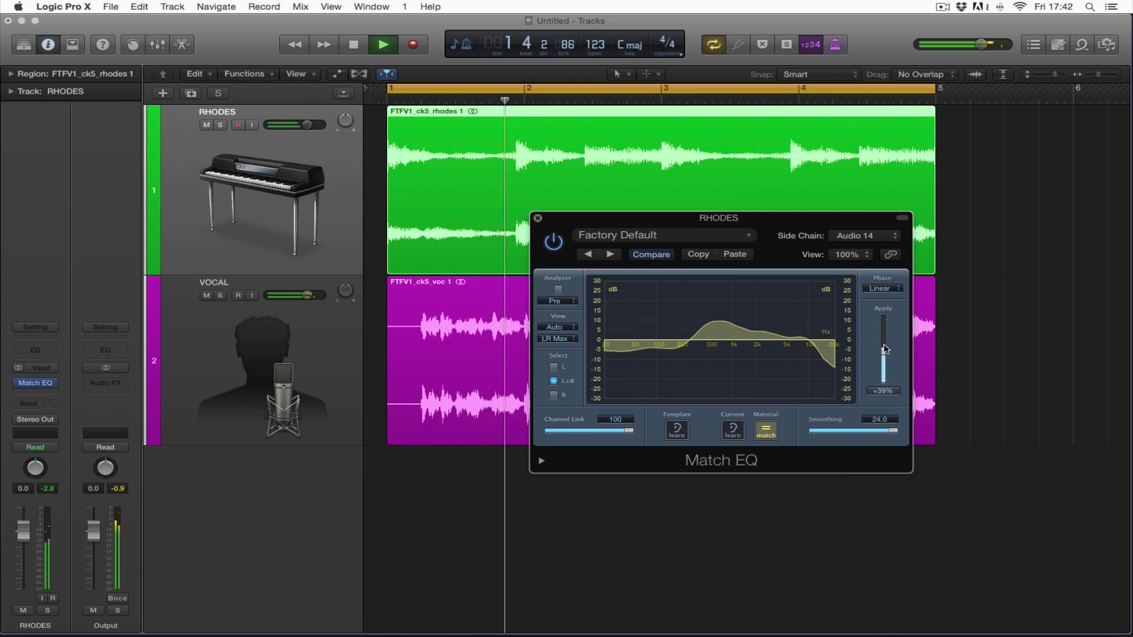
drag(885, 354, 886, 346)
drag(884, 345, 886, 354)
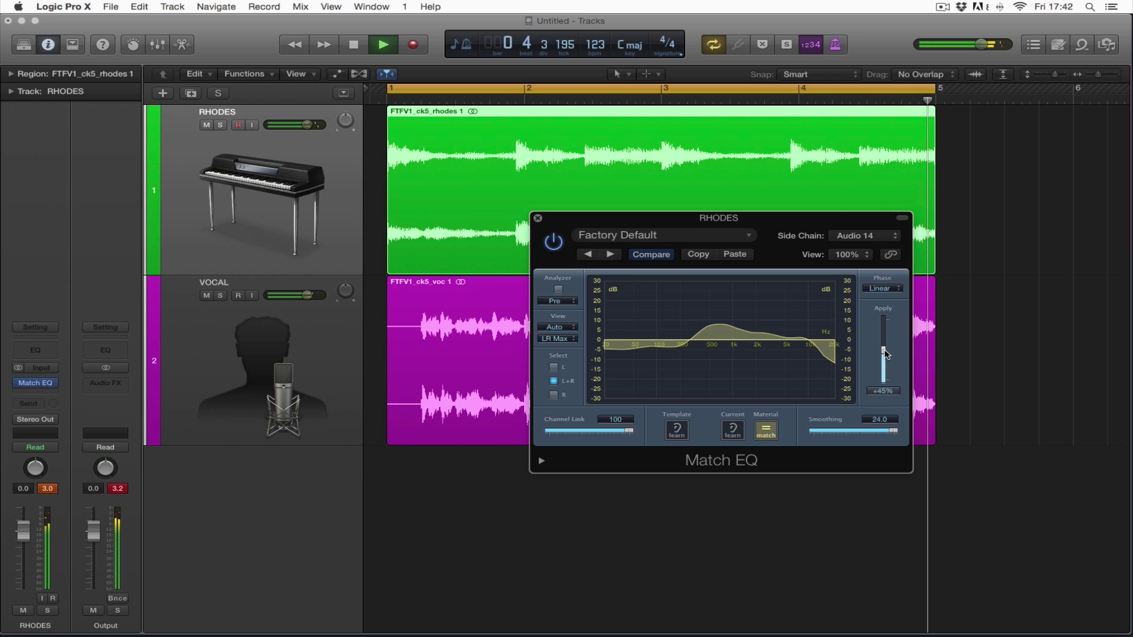
drag(885, 354, 881, 361)
key(space)
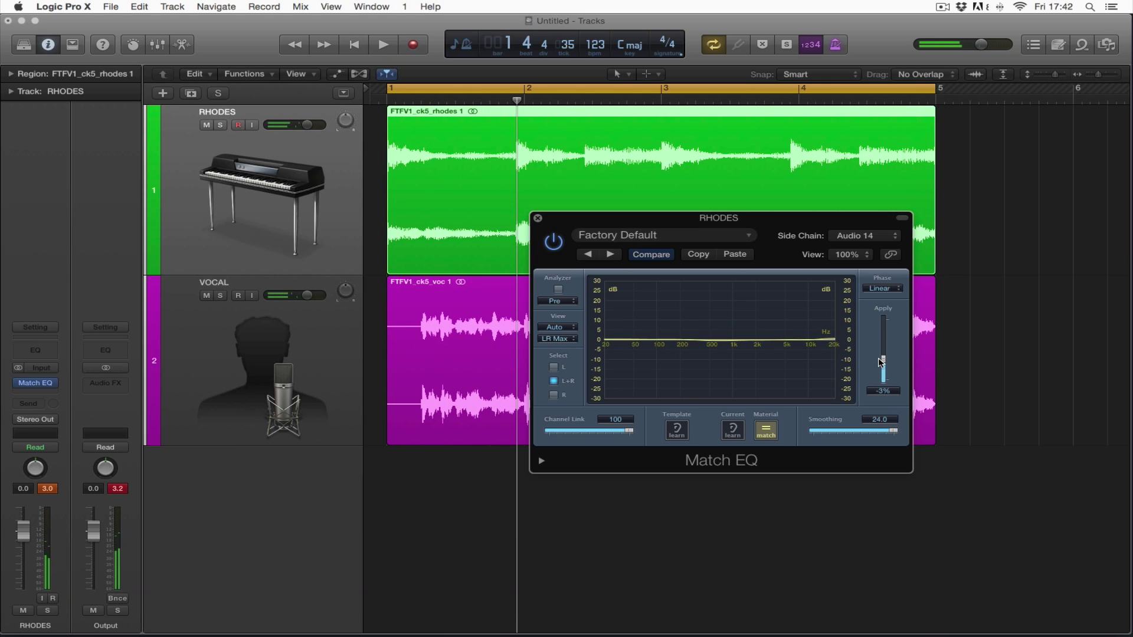
- Set the RHODES Match EQ Apply to about -33% and Smoothing to 2.0, then close the plugin
drag(883, 361, 883, 364)
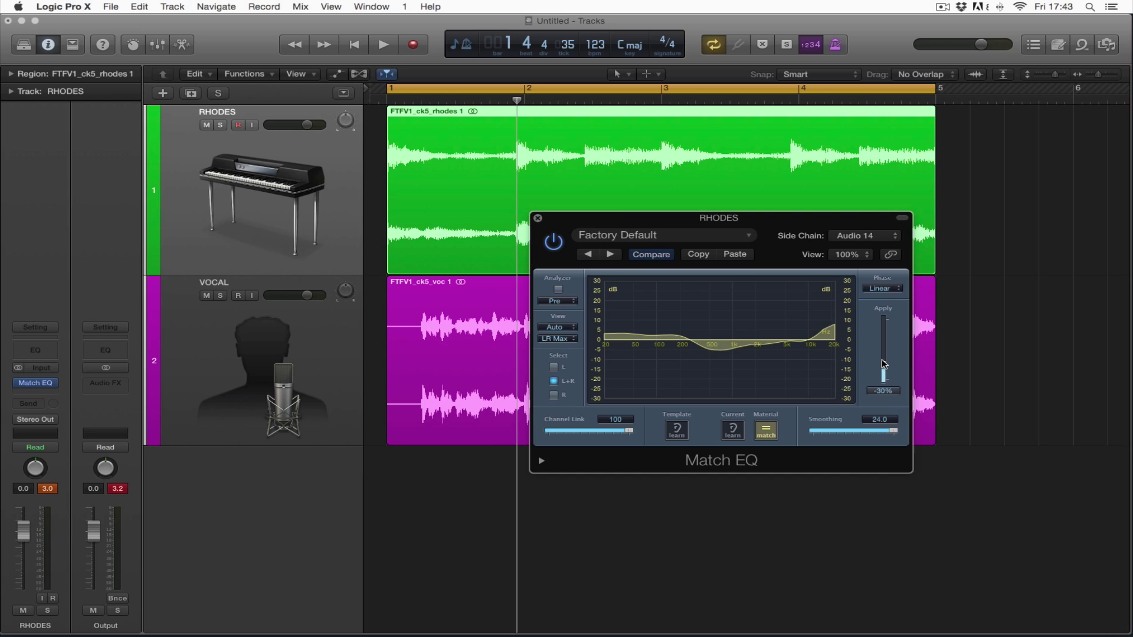
drag(883, 364, 884, 364)
drag(895, 433, 839, 435)
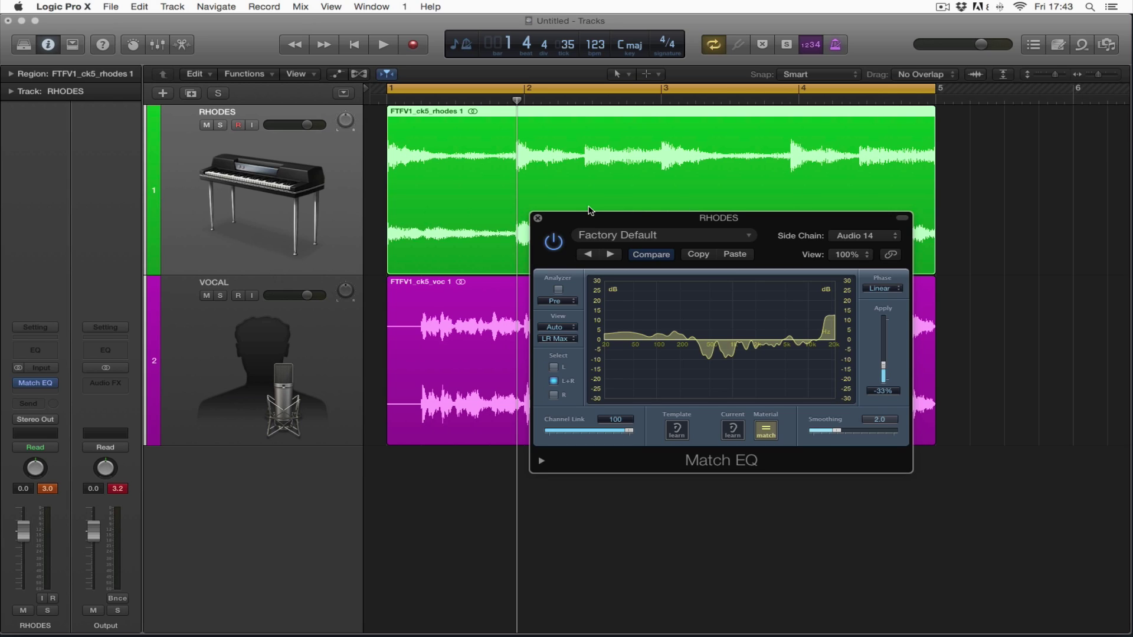
click(537, 219)
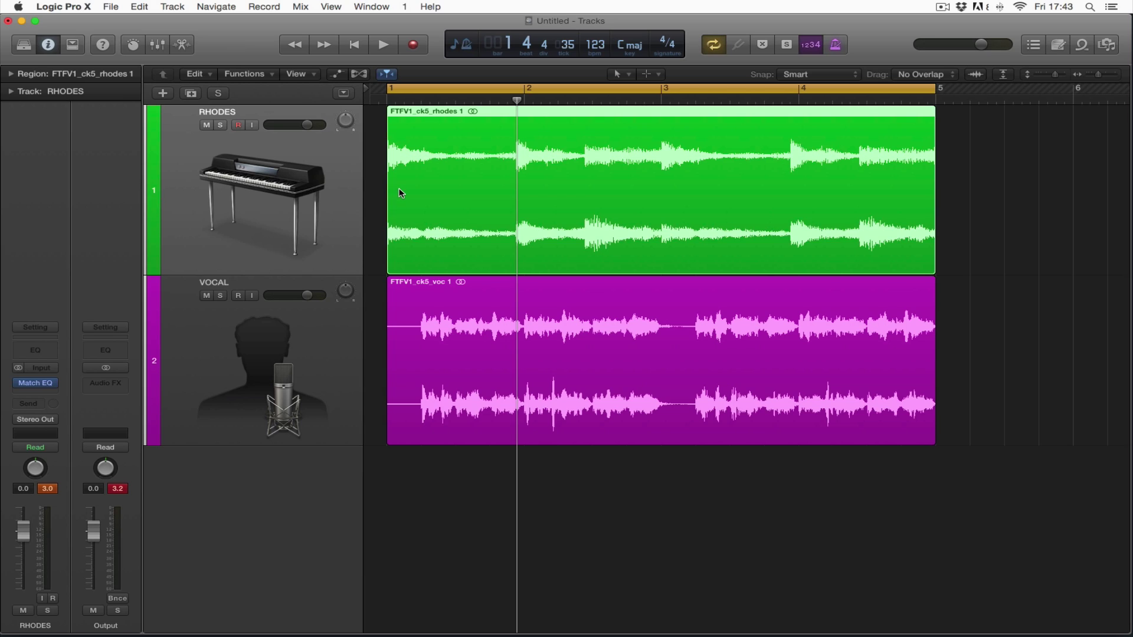
- Deselect the RHODES region and move the playhead back to bar 1
click(368, 193)
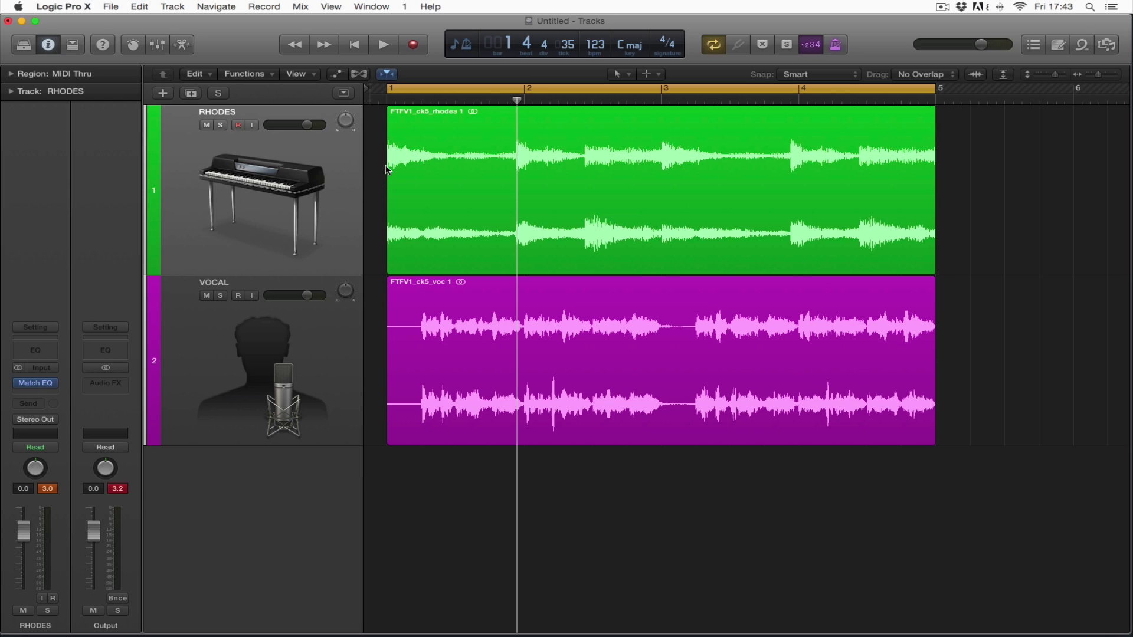
key(Return)
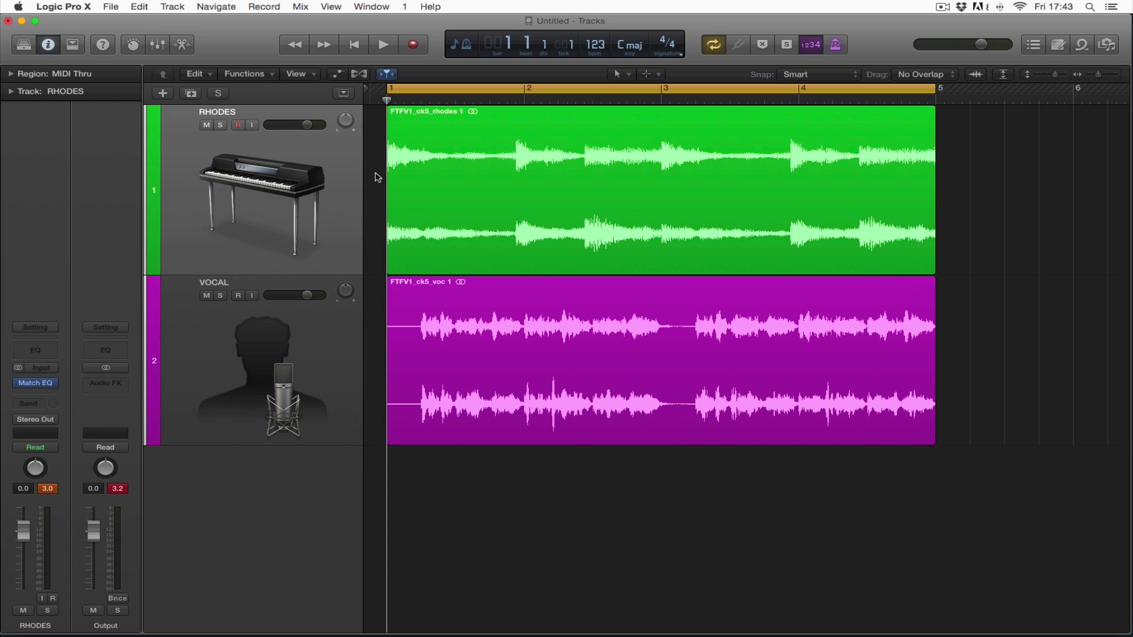